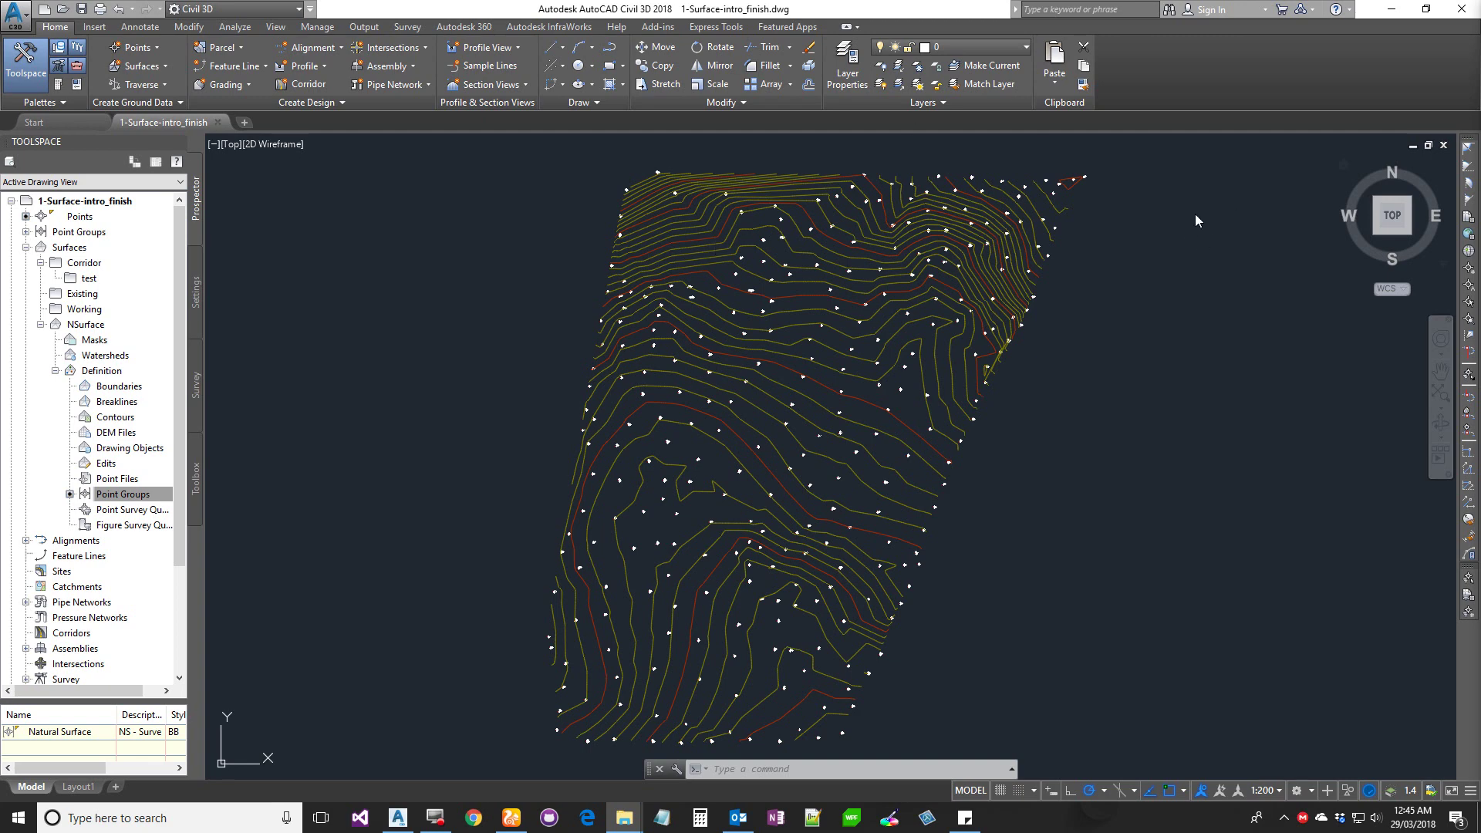
# Zoom in on the Project A point table and back out, then pan to centre NSurface
pyautogui.moveTo(1377, 220)
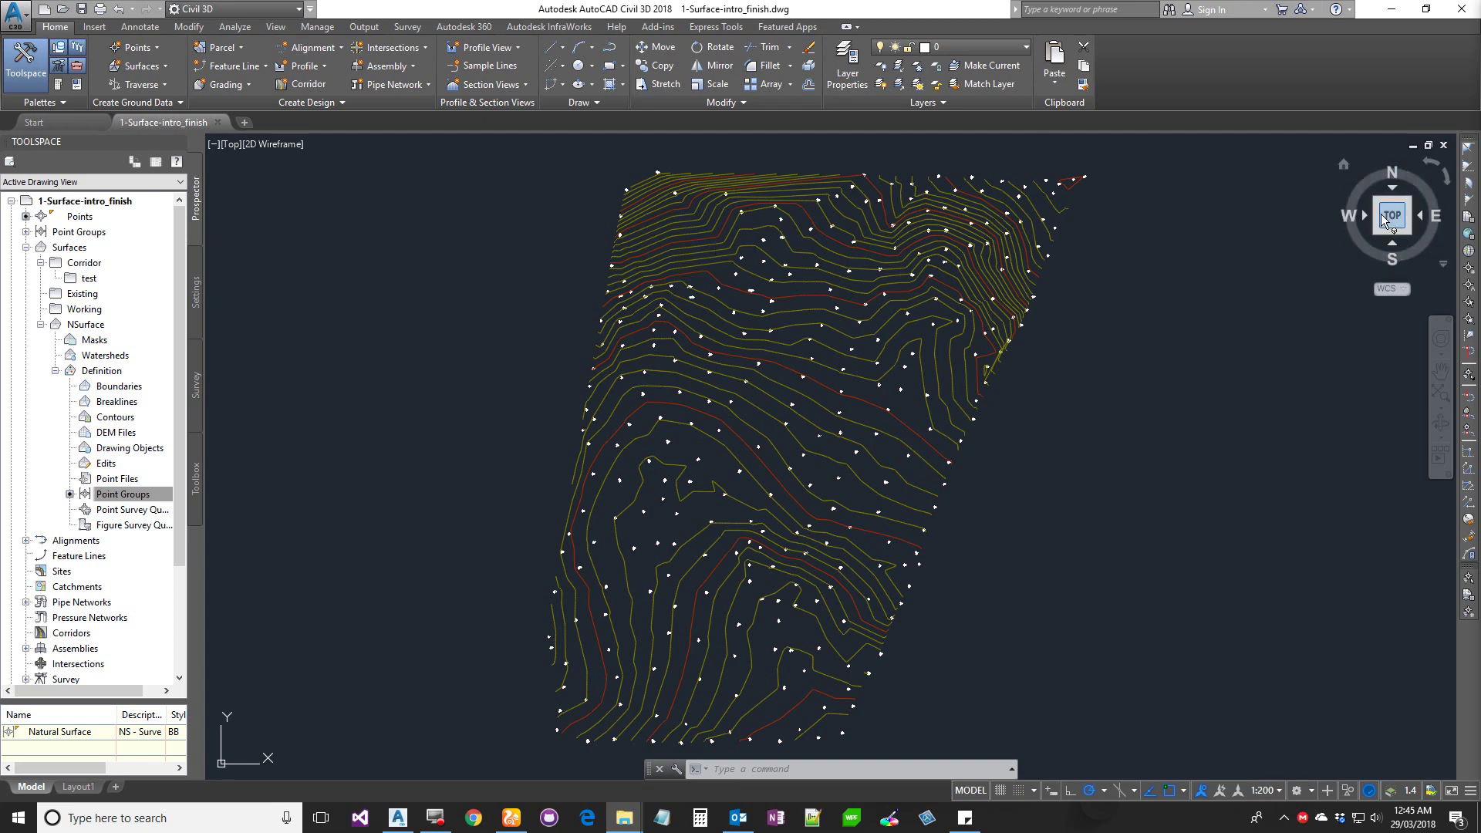
pyautogui.scroll(-3, 1158, 440)
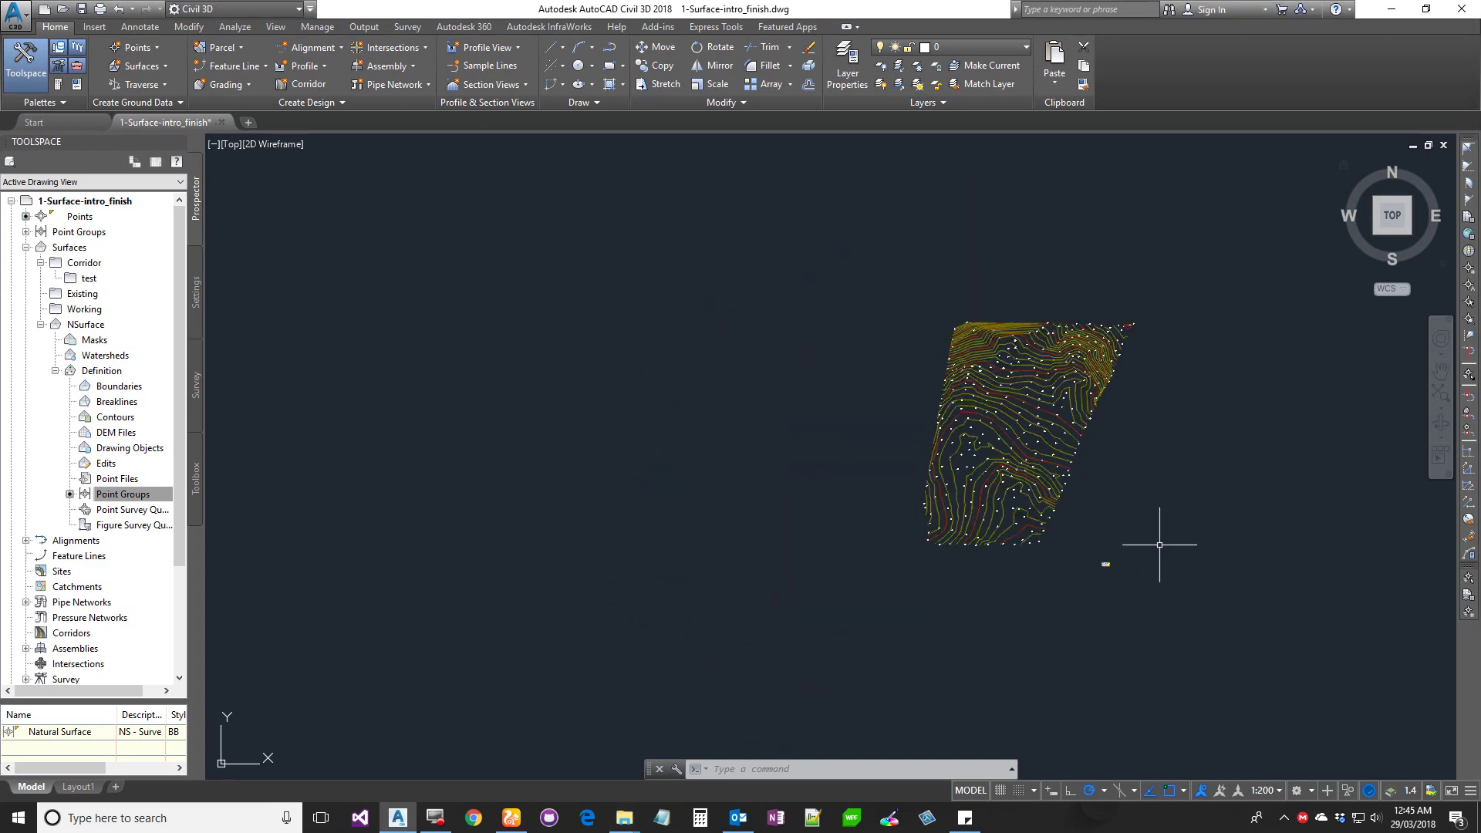
pyautogui.scroll(6, 1124, 575)
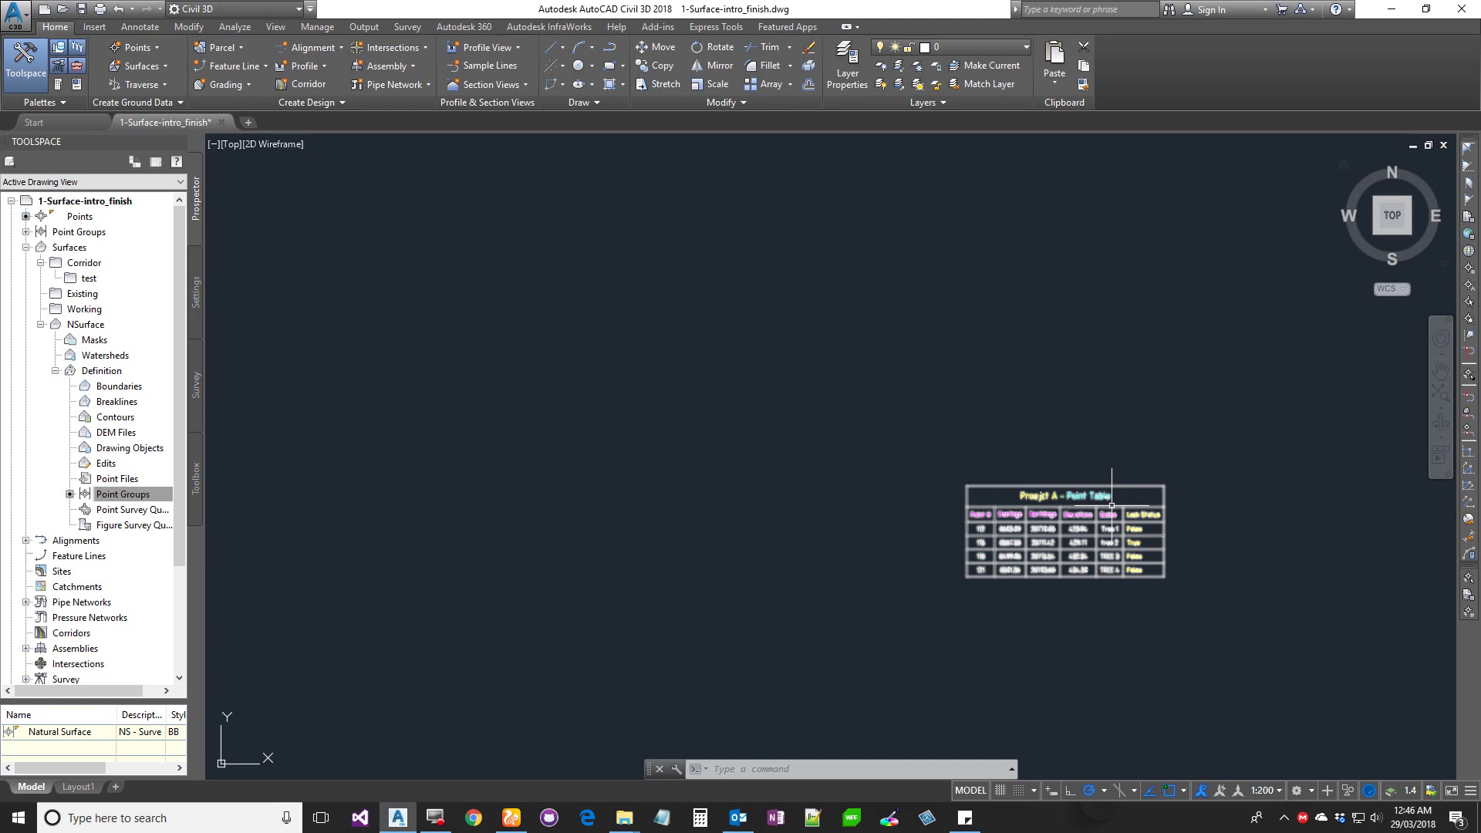
pyautogui.scroll(-8, 1111, 505)
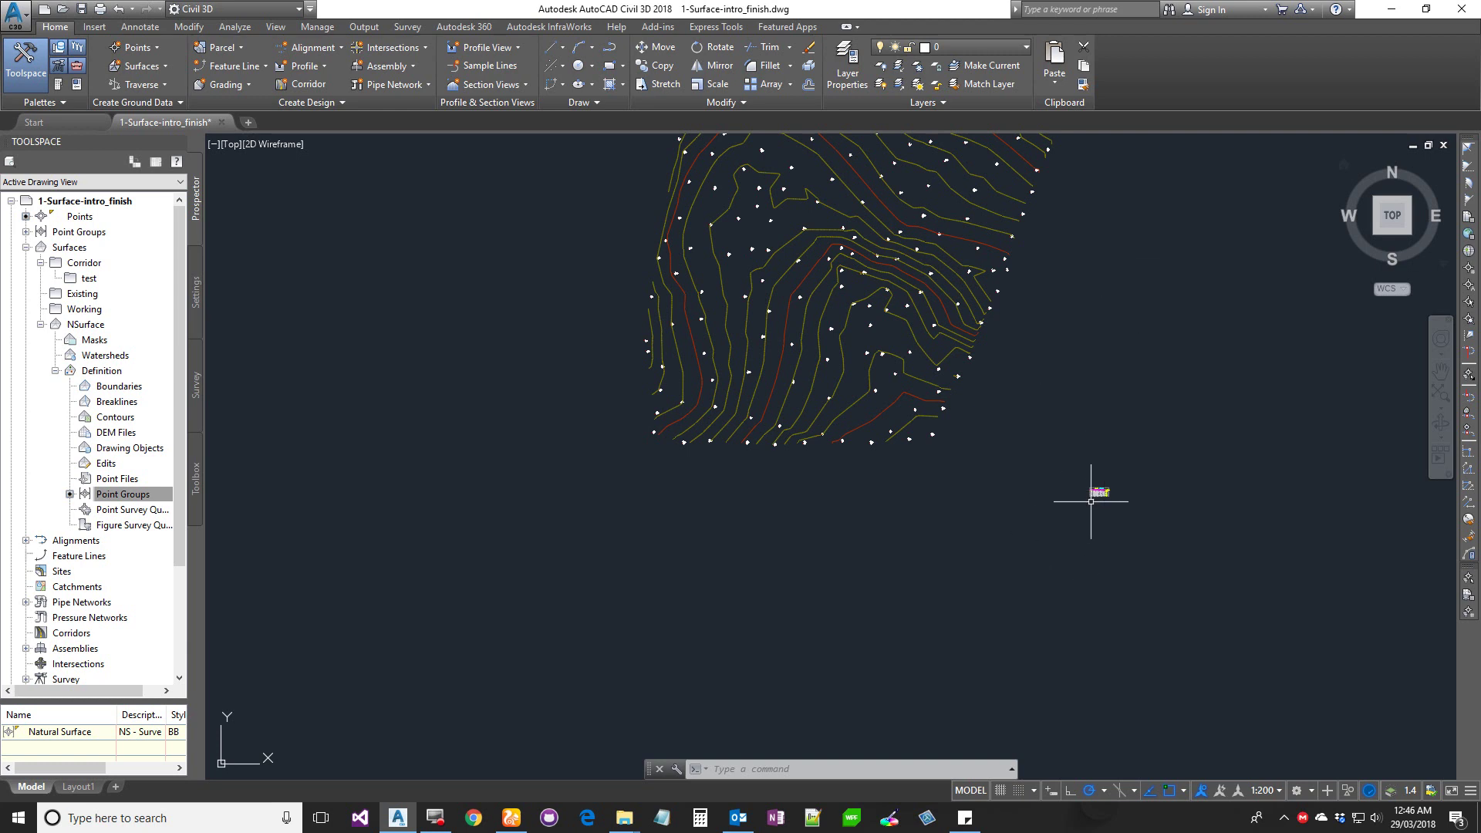
pyautogui.scroll(5, 1102, 516)
pyautogui.scroll(4, 1155, 467)
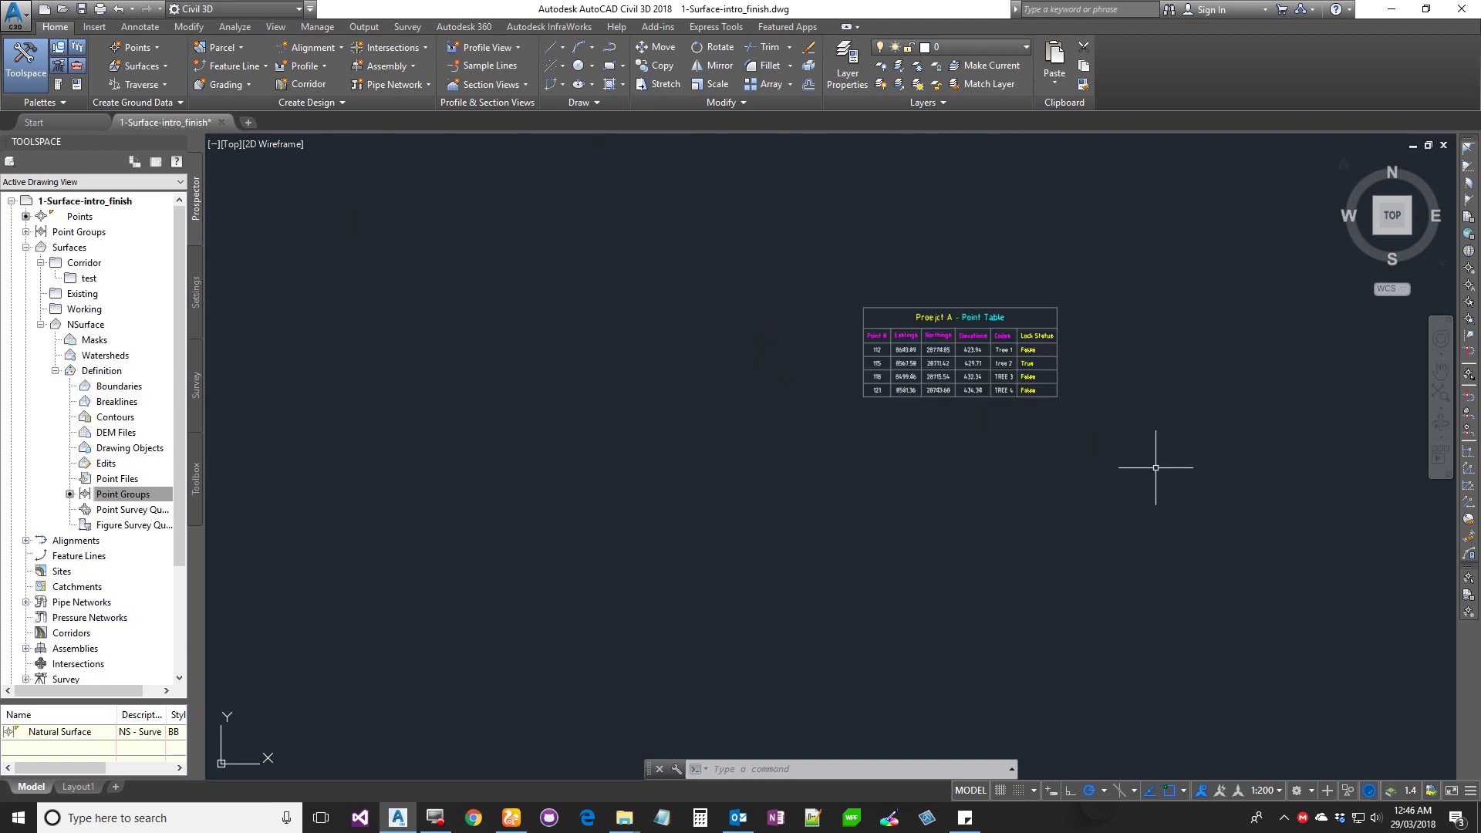
pyautogui.scroll(-10, 926, 297)
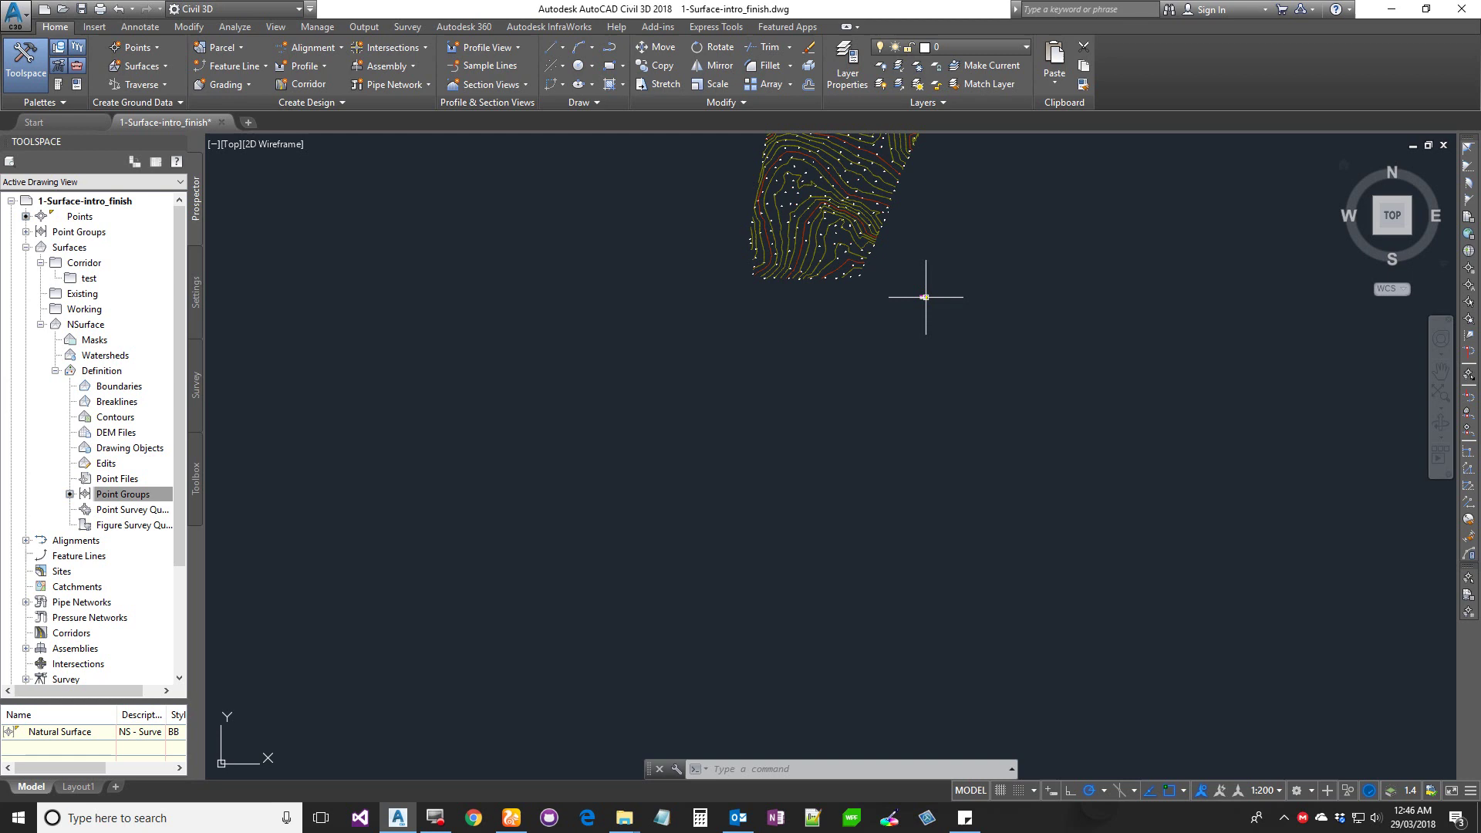
pyautogui.moveTo(946, 192); pyautogui.dragTo(992, 304, button='middle')
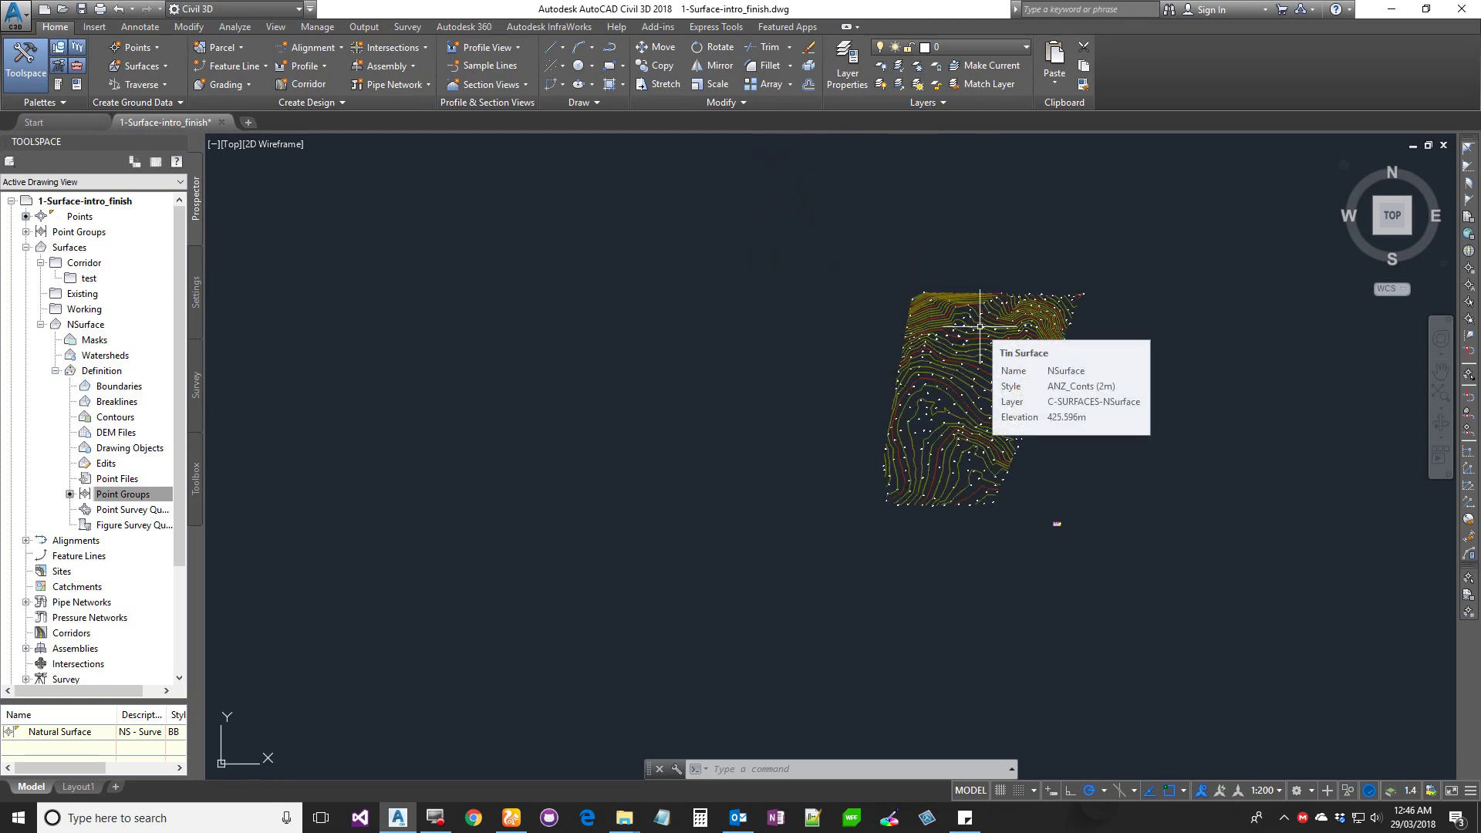
# Select the NSurface TIN surface and preview it in the Object Viewer, moved up and left
pyautogui.click(933, 312)
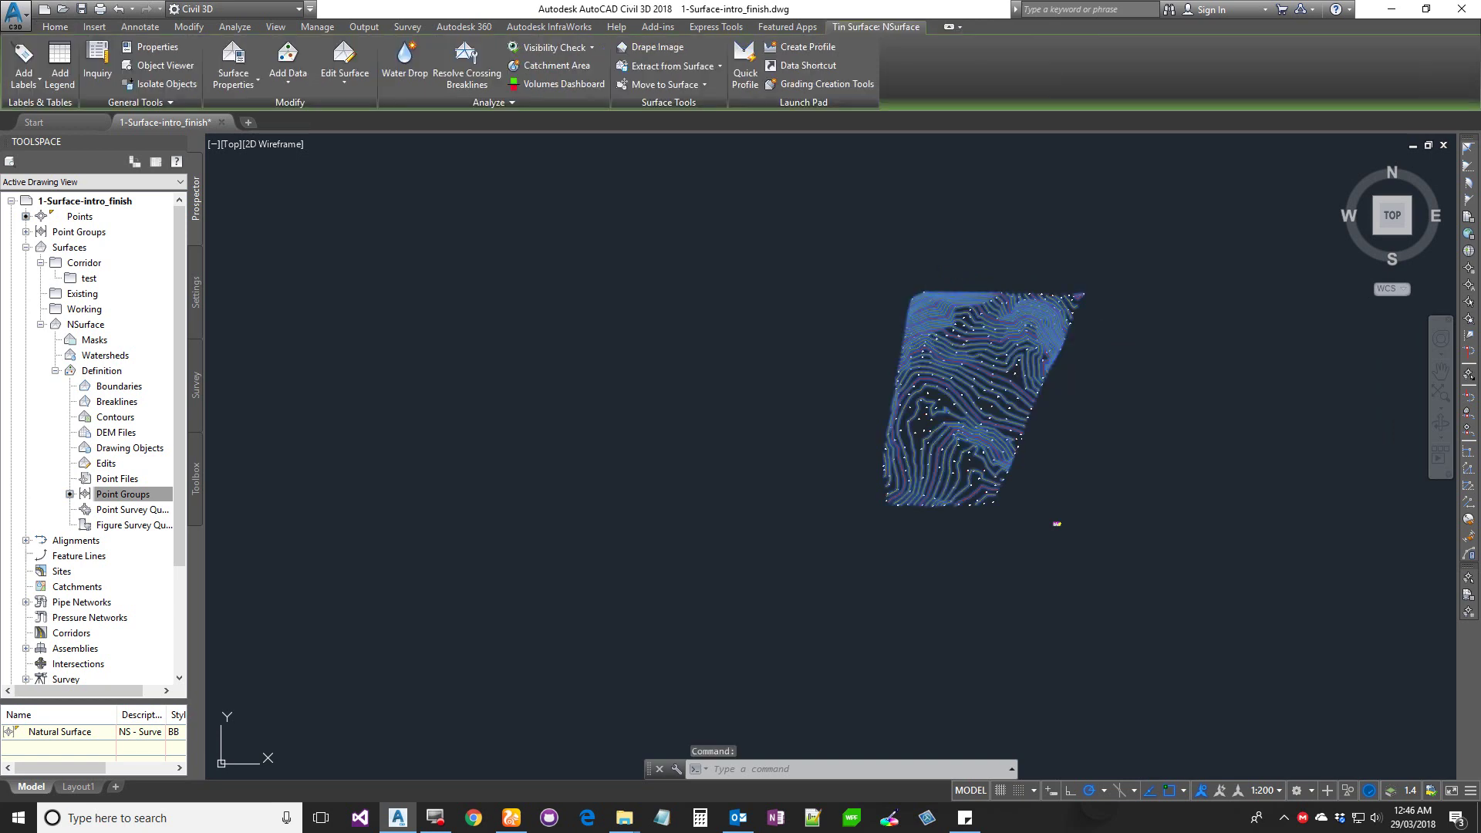
pyautogui.rightClick(828, 239)
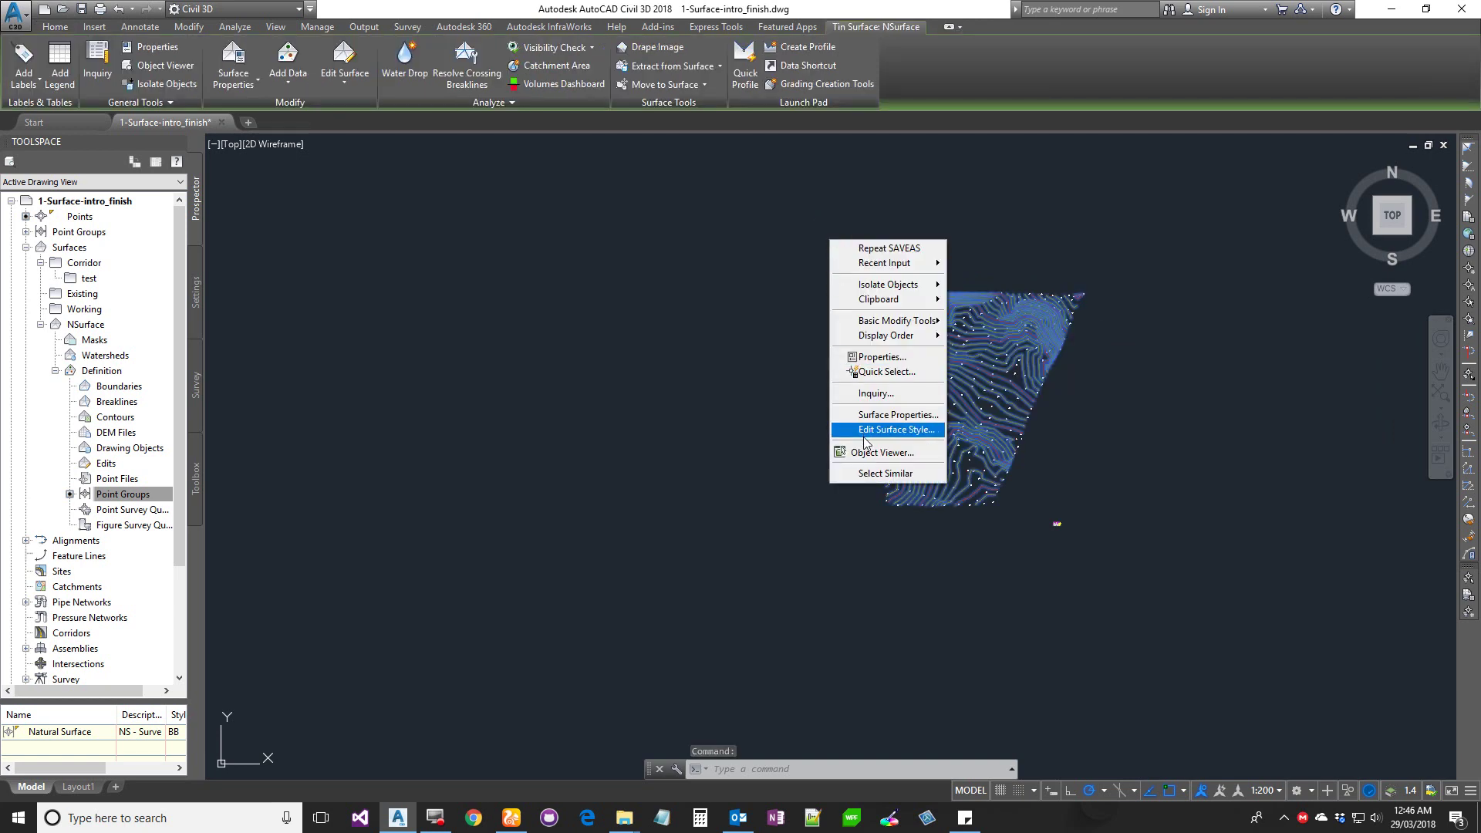
pyautogui.click(590, 284)
pyautogui.click(448, 221)
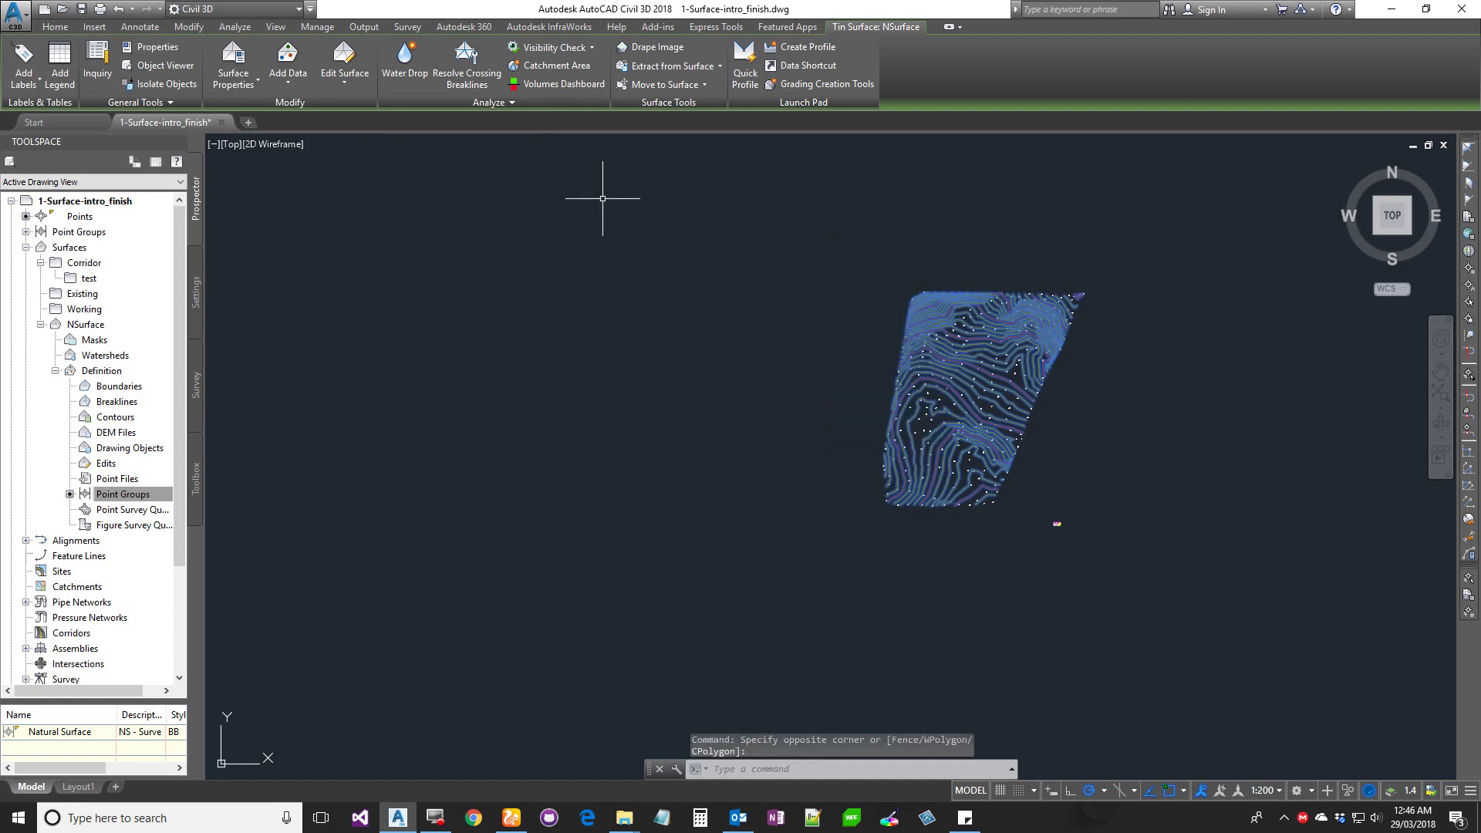
pyautogui.click(926, 304)
pyautogui.press('Escape')
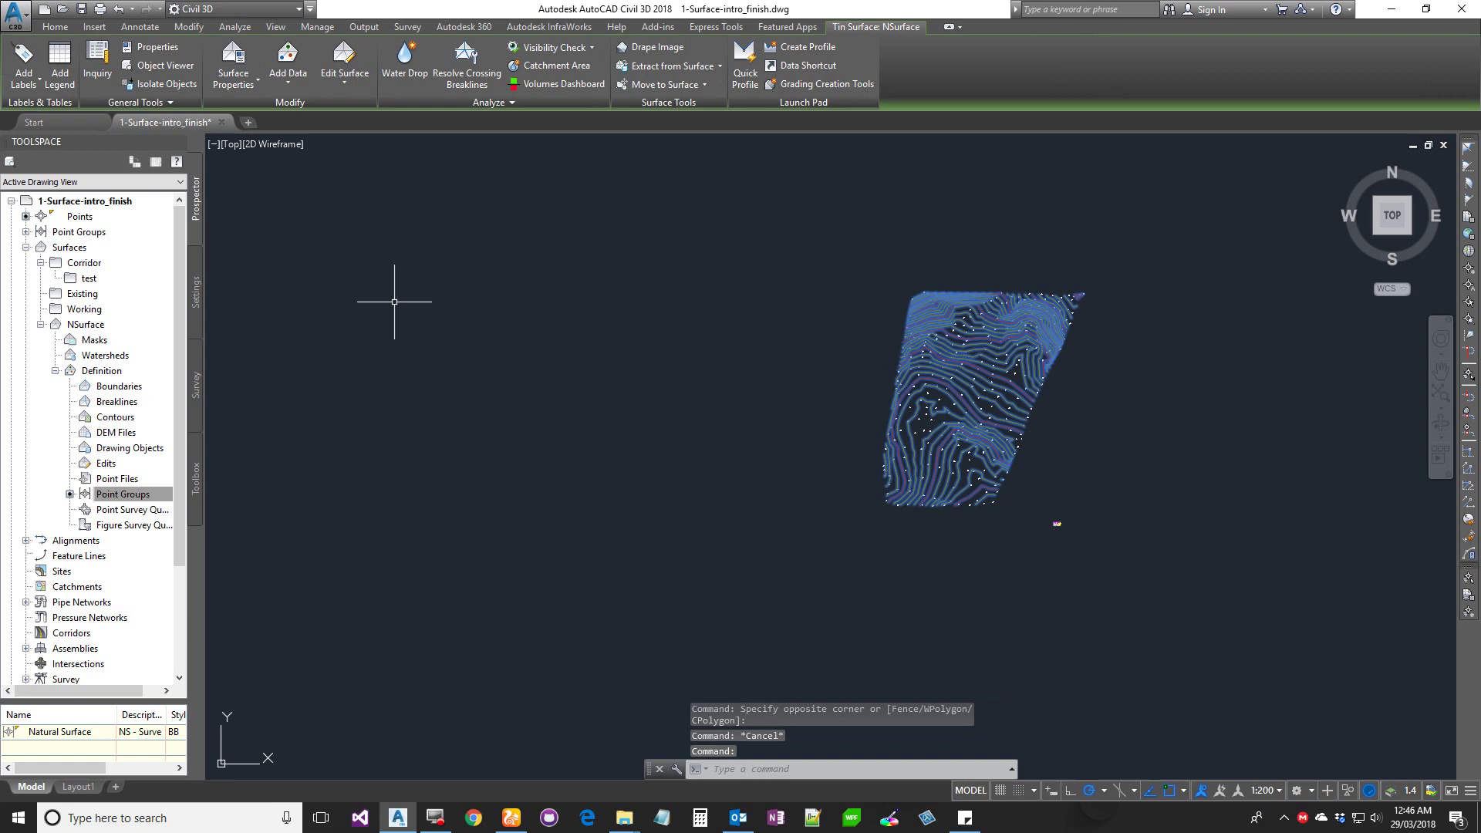
pyautogui.click(152, 67)
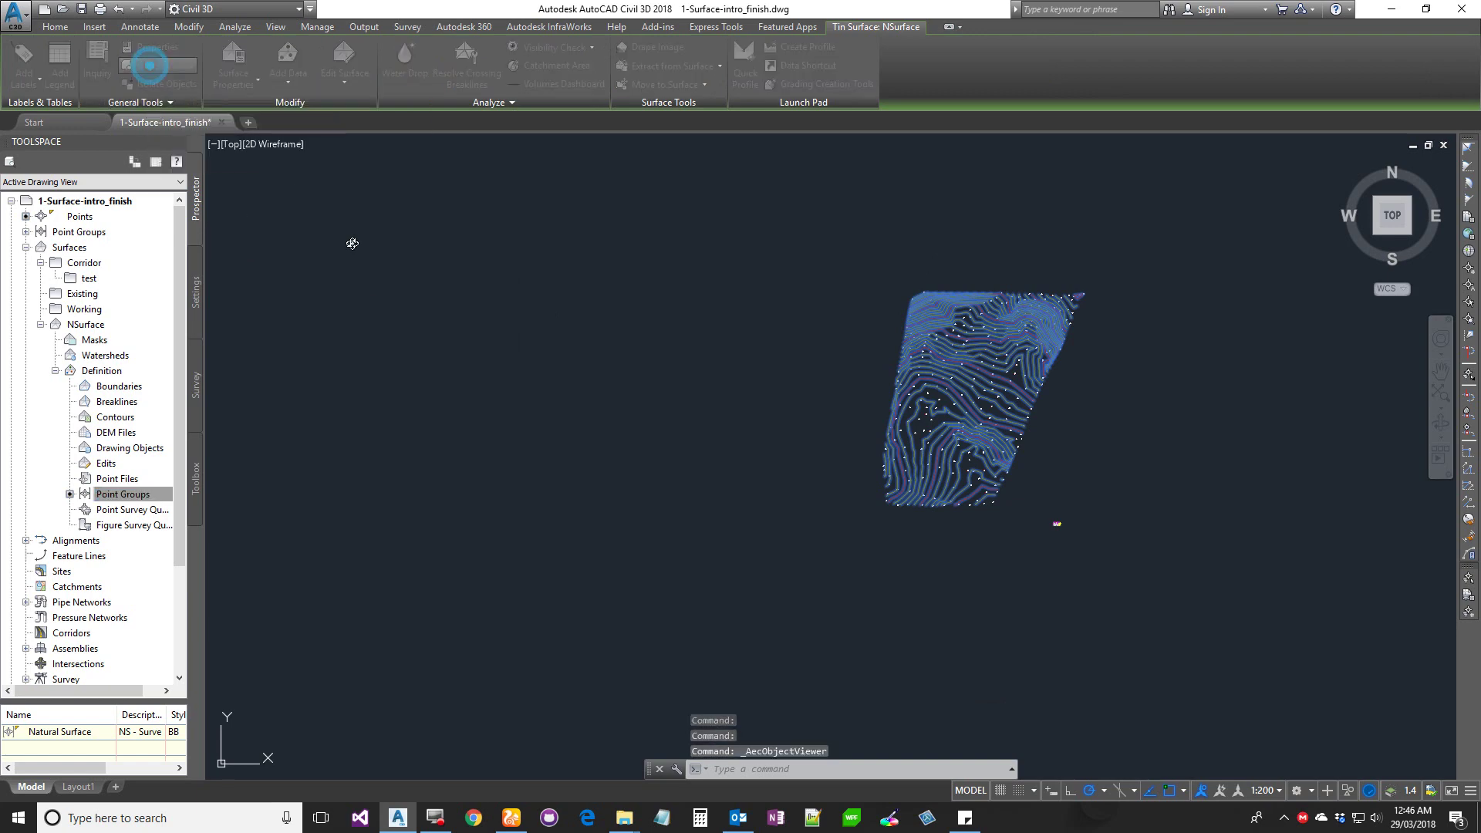
pyautogui.moveTo(964, 225); pyautogui.dragTo(798, 162)
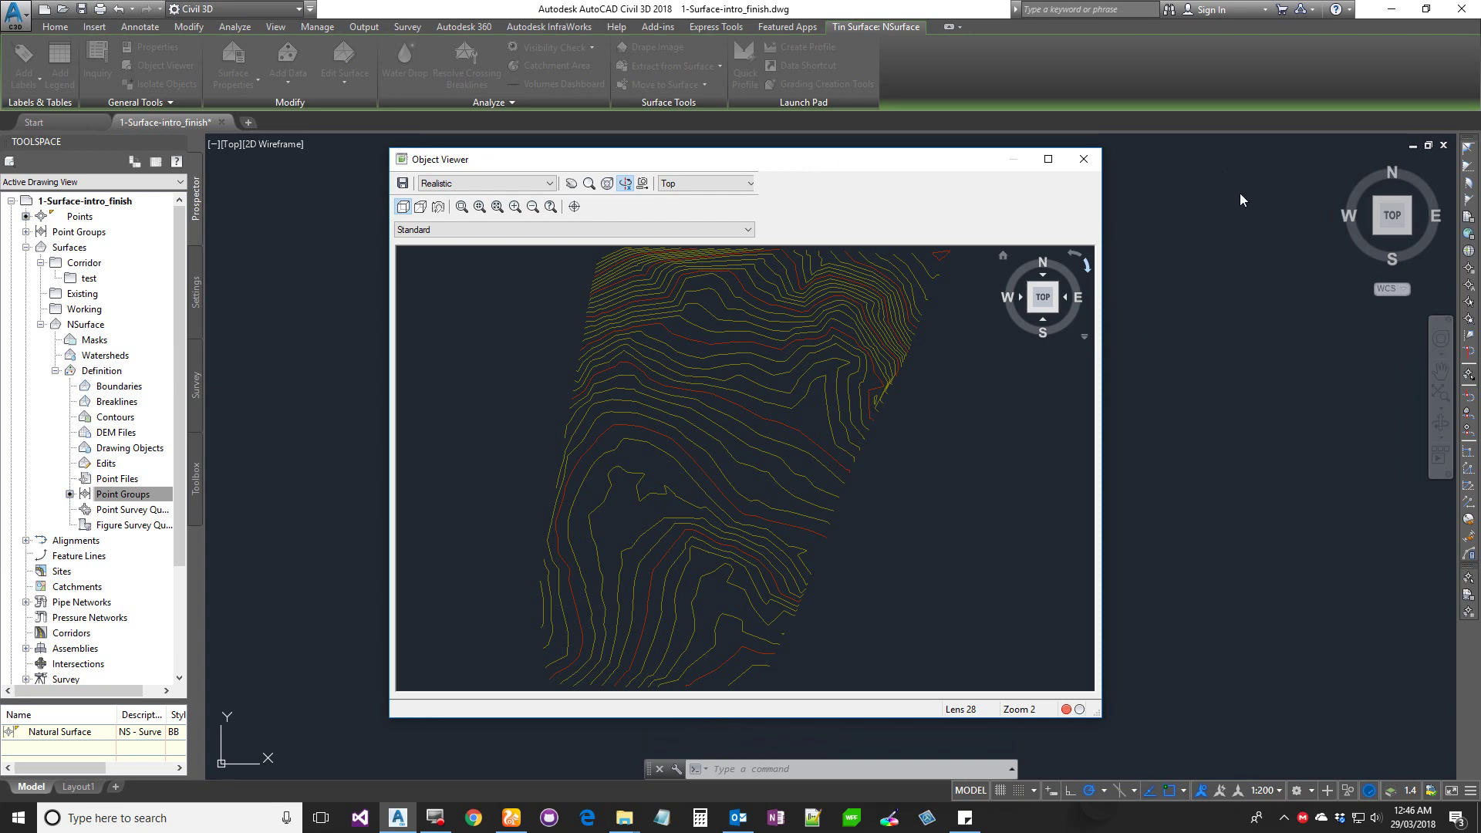
pyautogui.moveTo(734, 159); pyautogui.dragTo(737, 177)
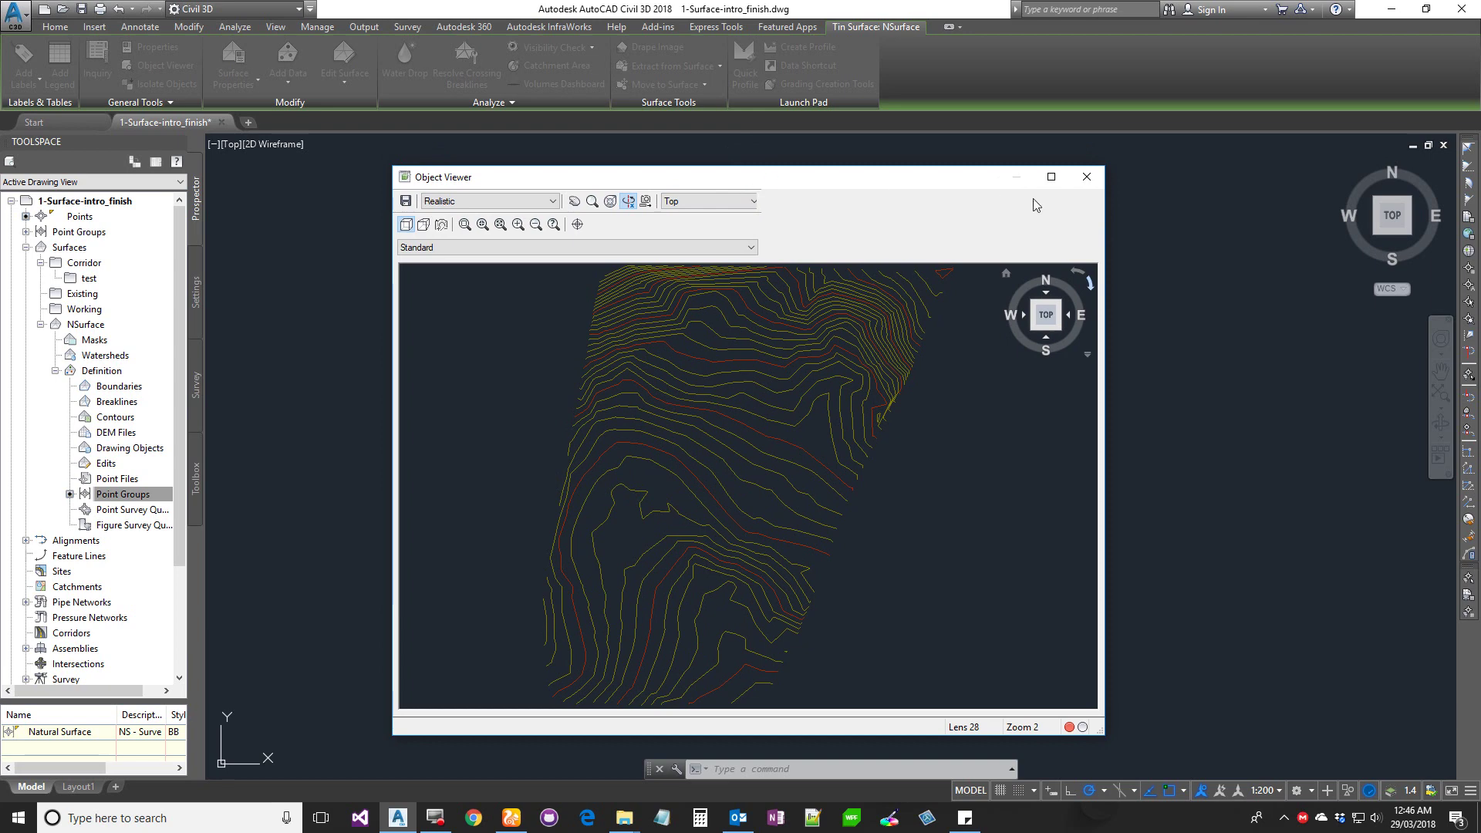
pyautogui.click(928, 183)
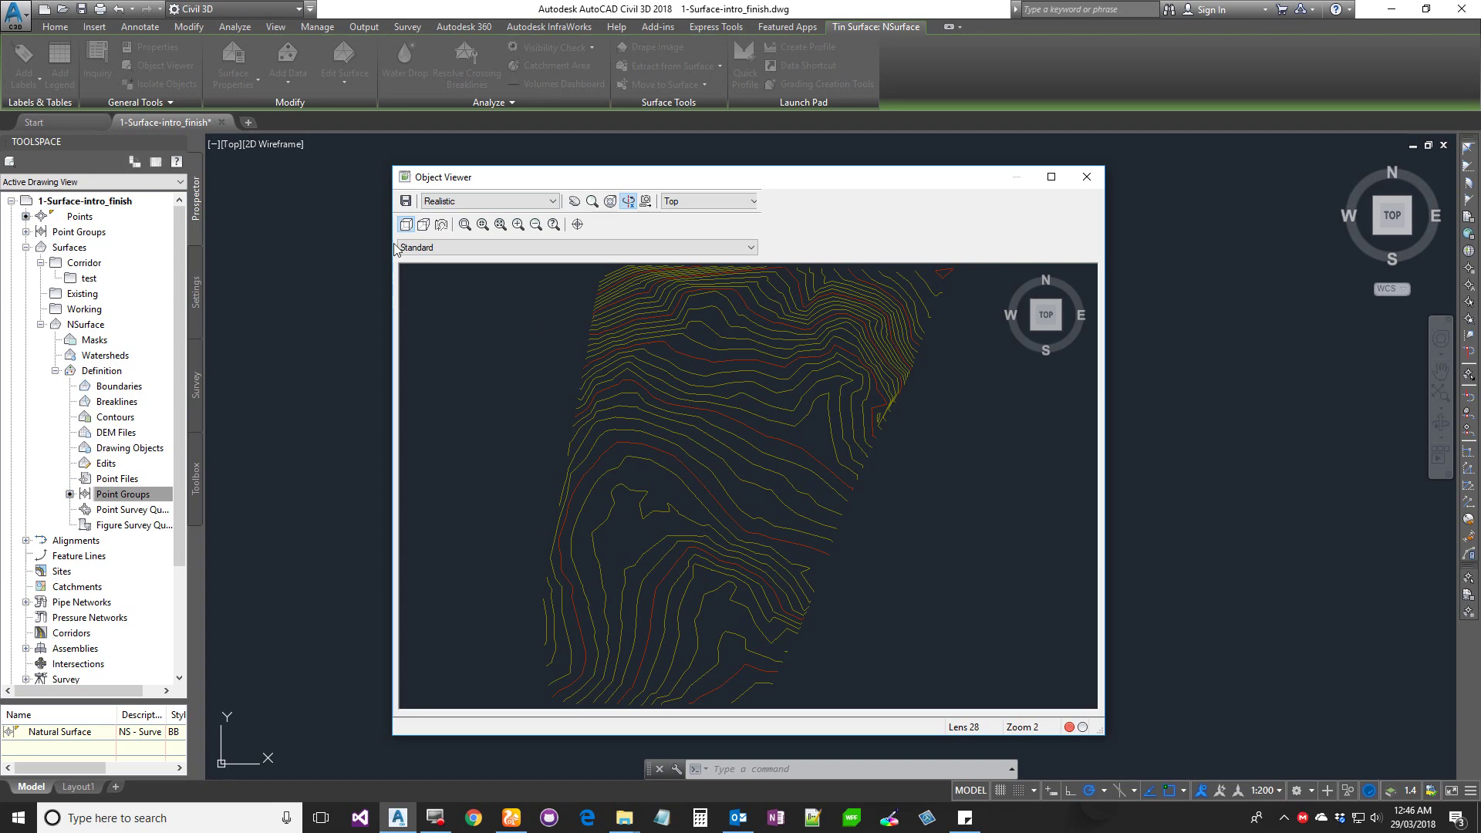
pyautogui.click(406, 202)
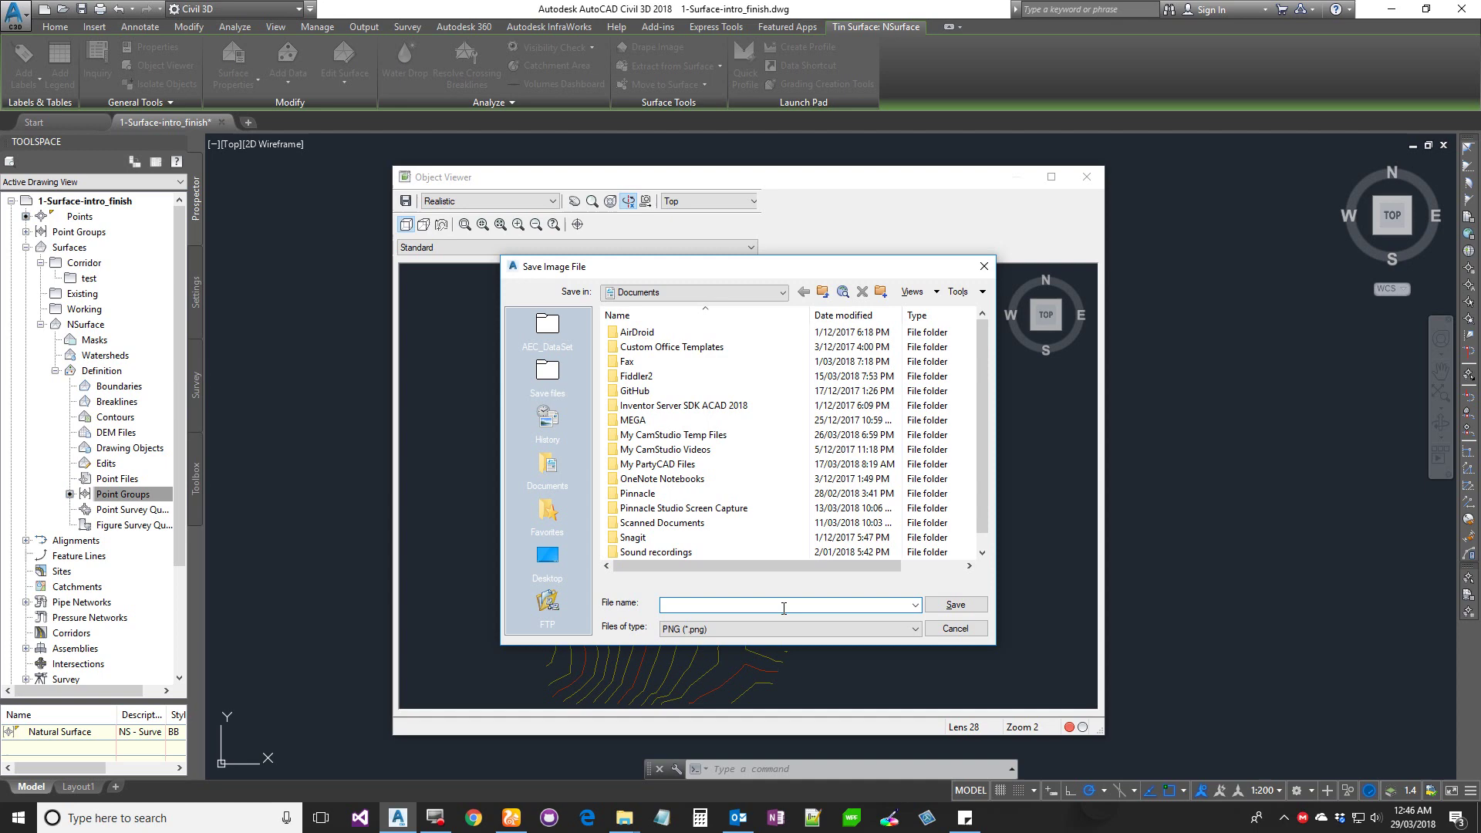
pyautogui.click(777, 627)
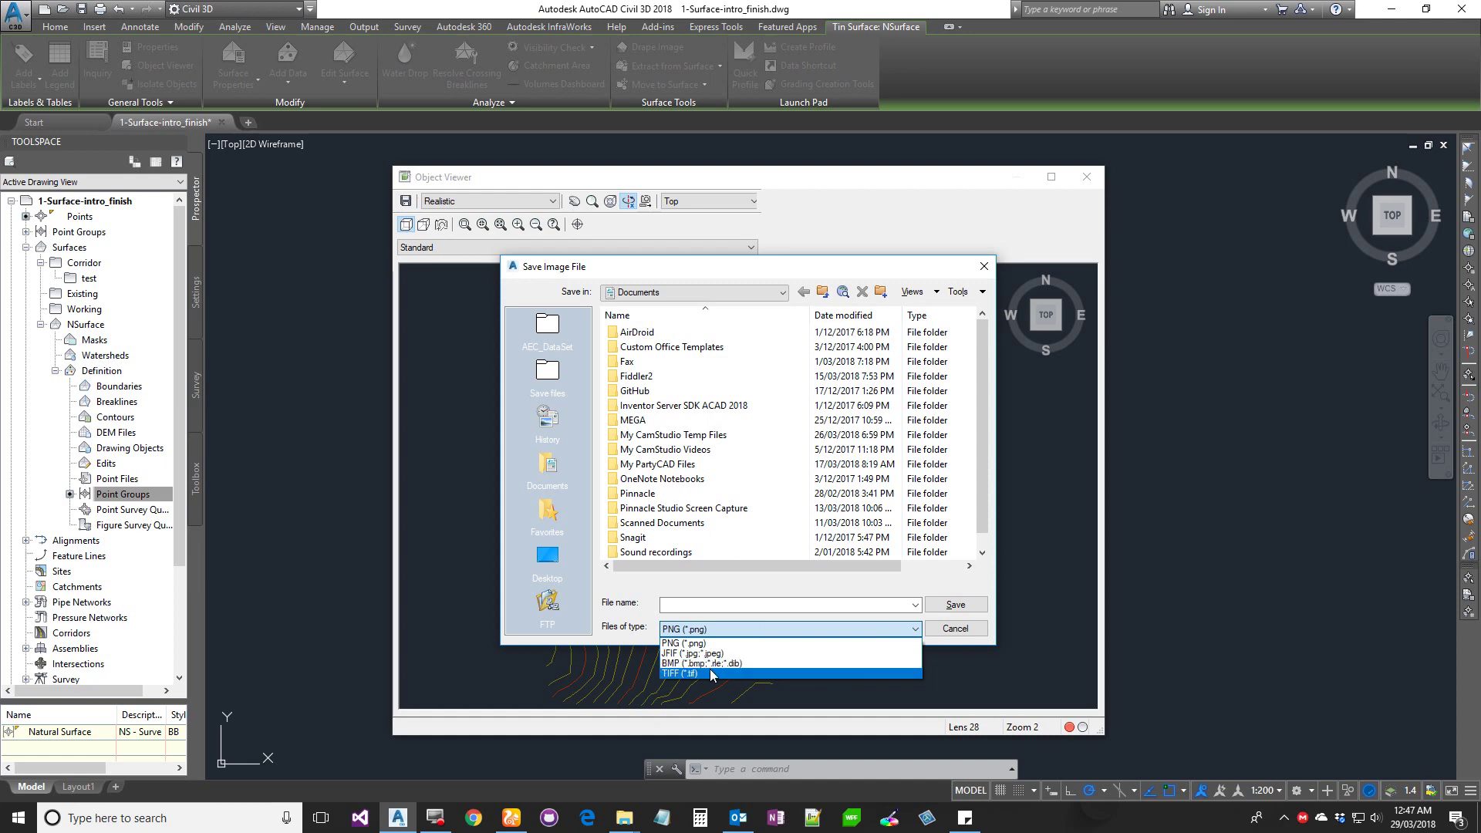
pyautogui.click(954, 635)
pyautogui.click(954, 629)
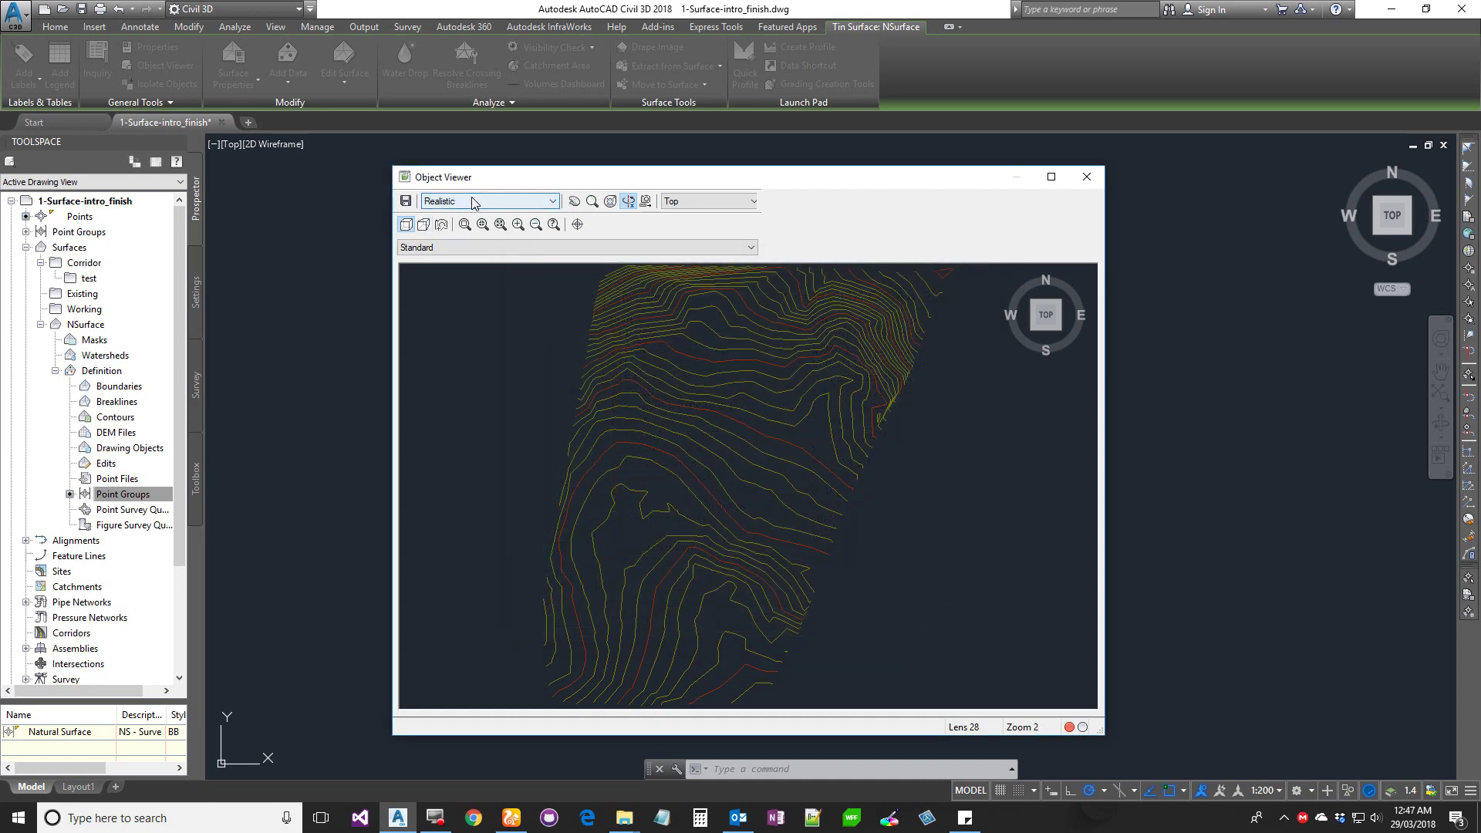
# Keep the Realistic visual style and orbit the shaded NSurface through front and tilted angles
pyautogui.click(474, 202)
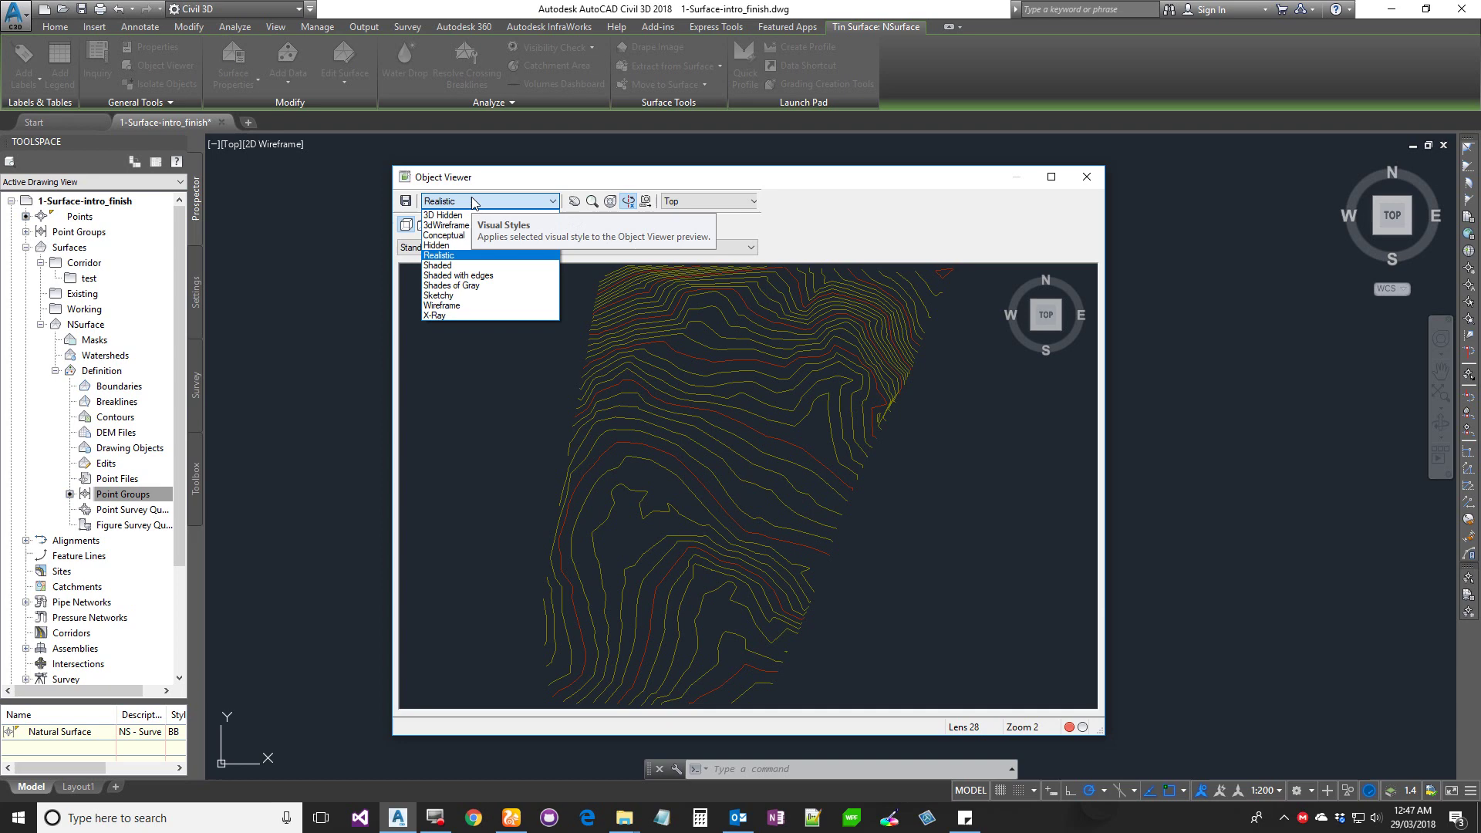
pyautogui.click(712, 438)
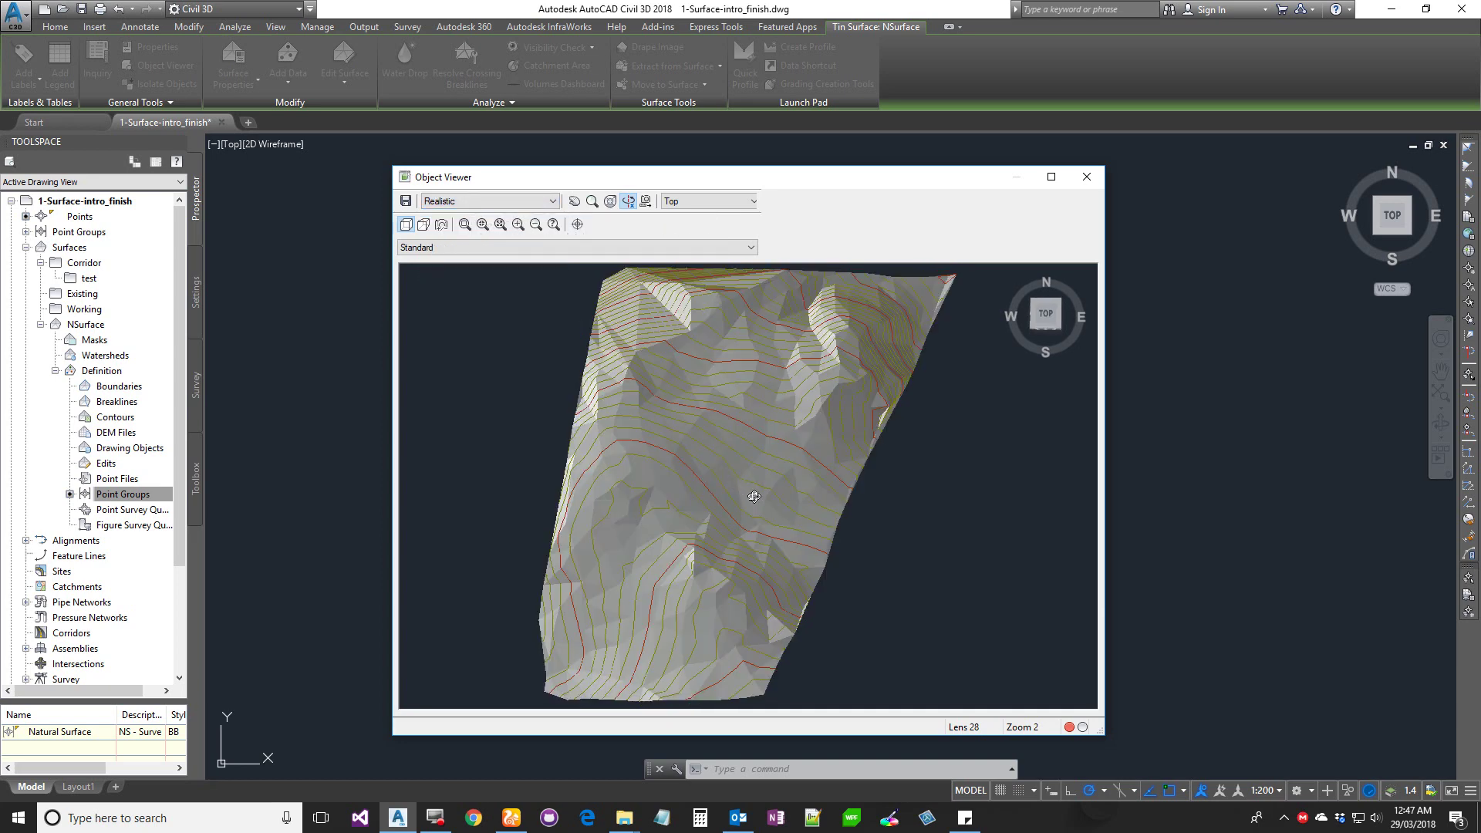
pyautogui.moveTo(753, 496); pyautogui.dragTo(758, 475)
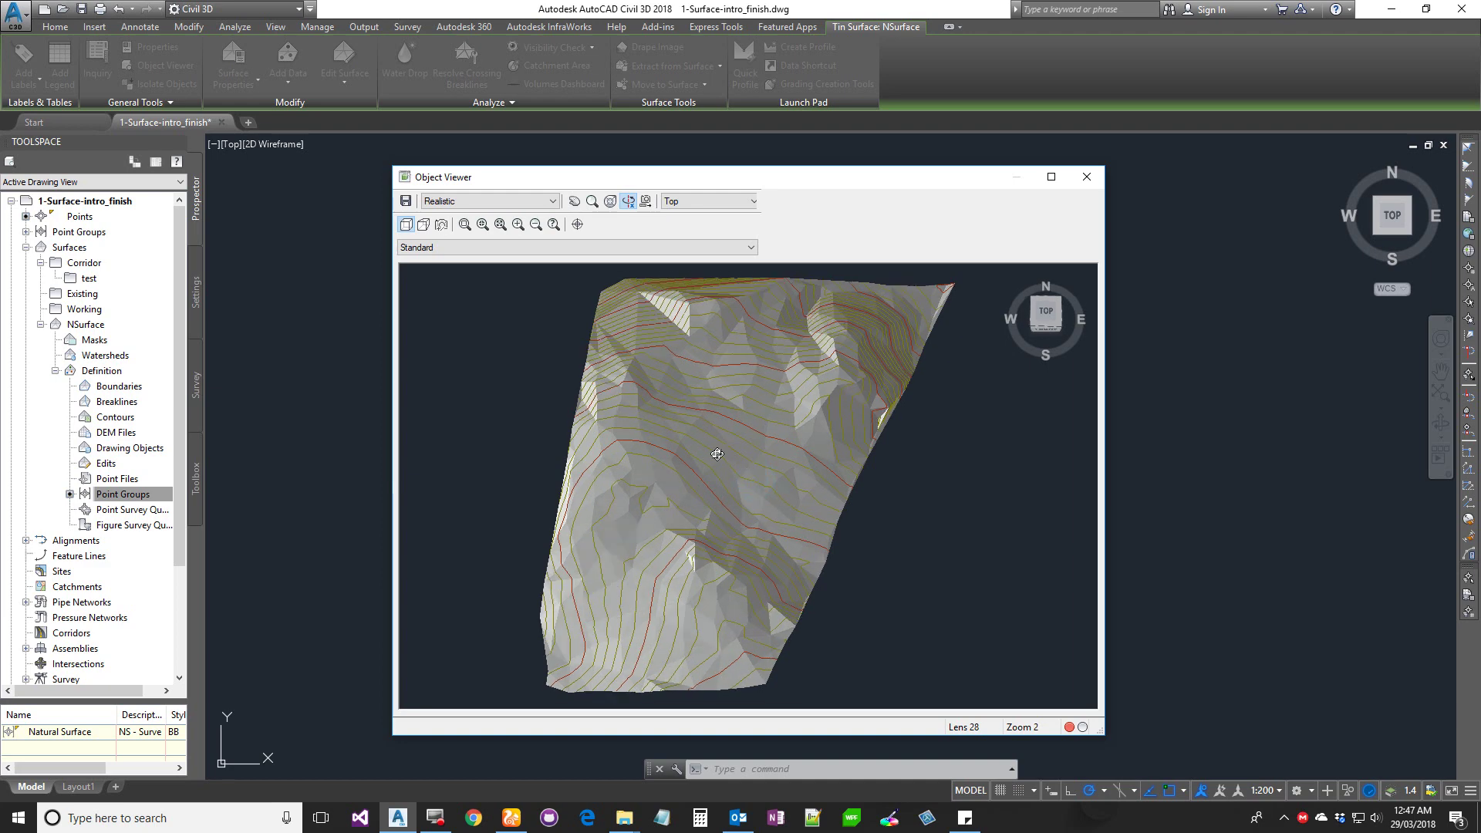
pyautogui.moveTo(769, 479); pyautogui.dragTo(793, 430)
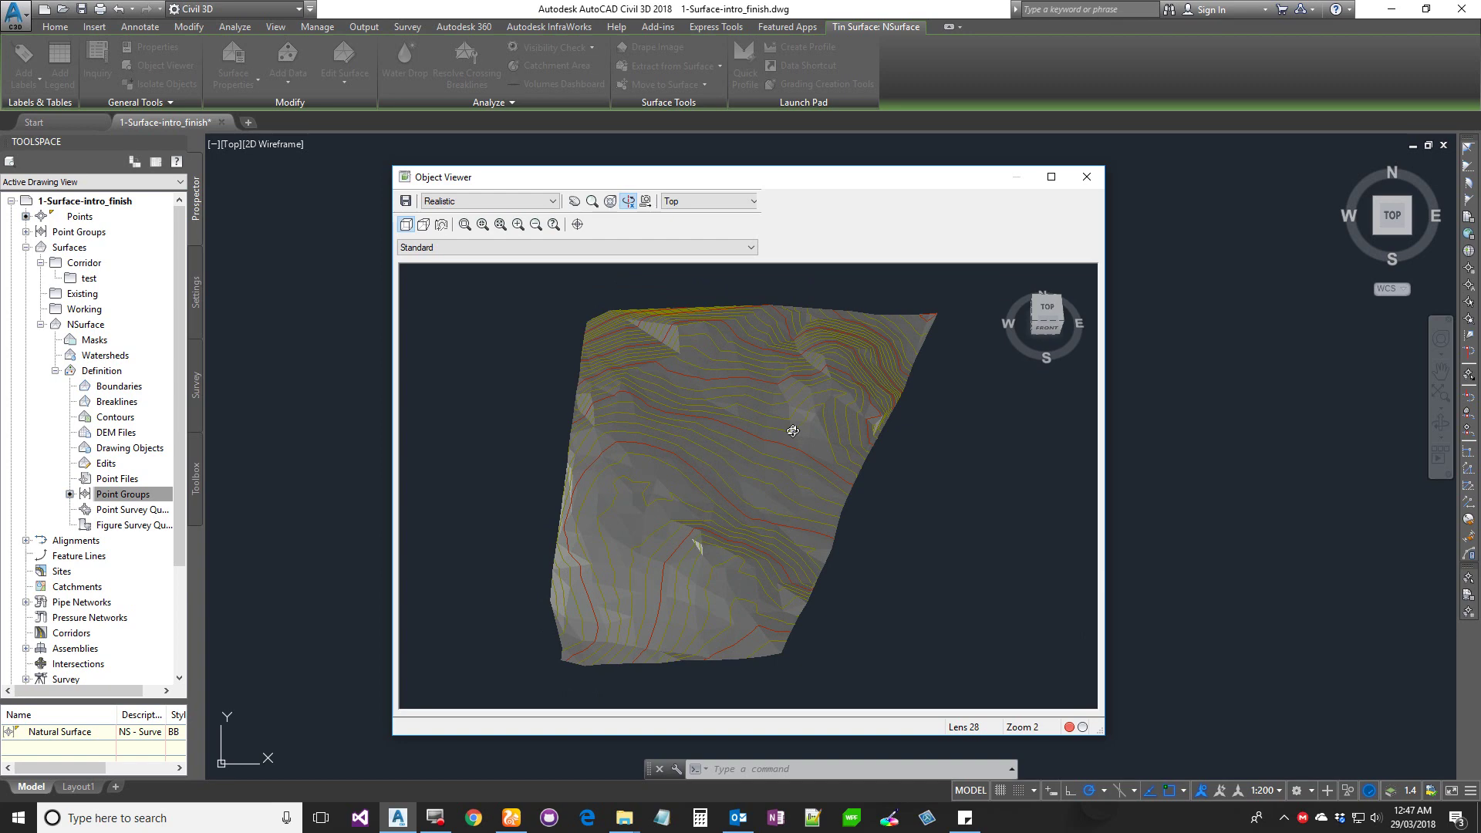
pyautogui.moveTo(793, 430); pyautogui.dragTo(796, 394)
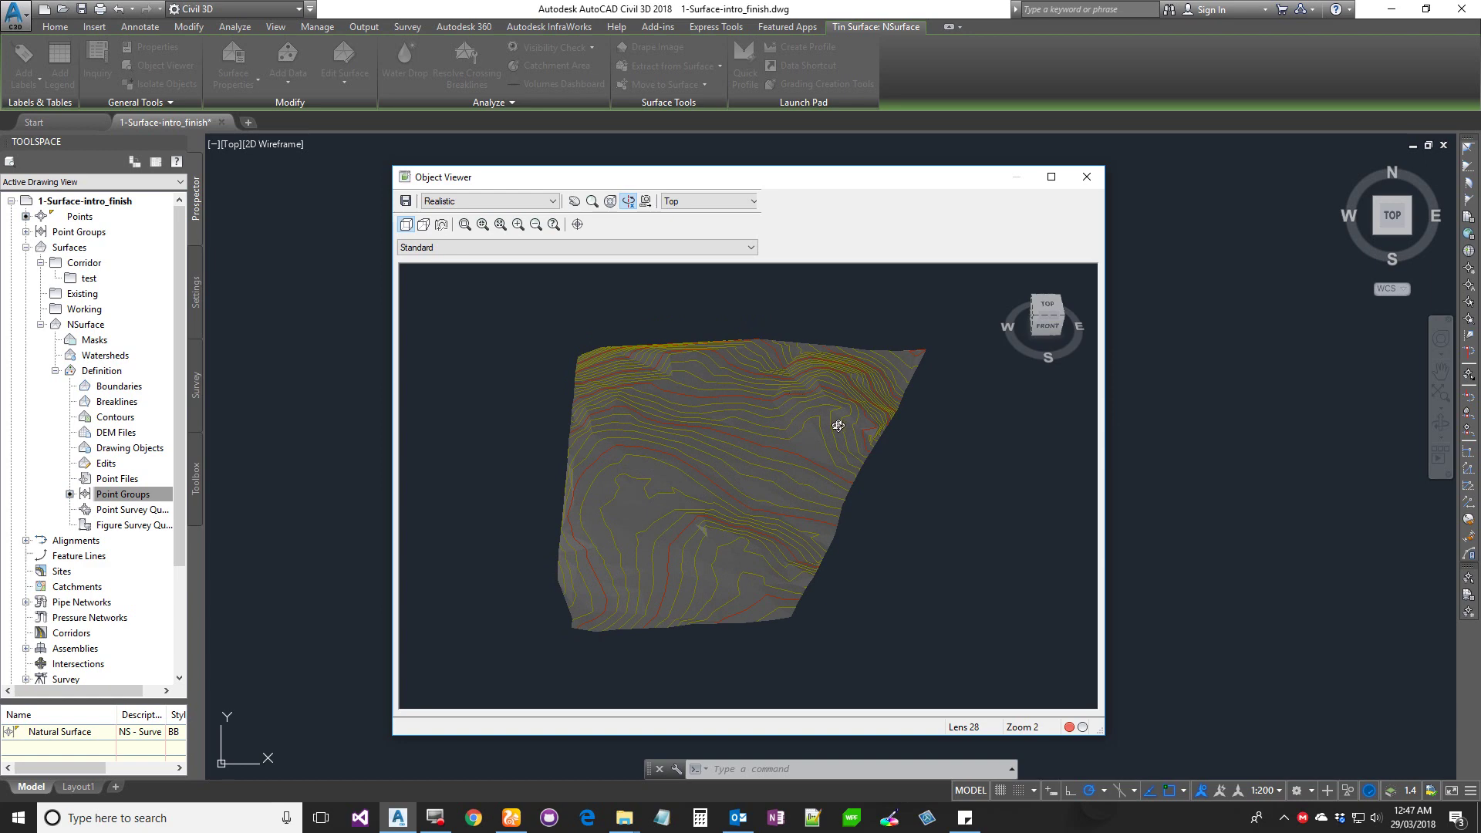
pyautogui.moveTo(838, 426); pyautogui.dragTo(789, 446)
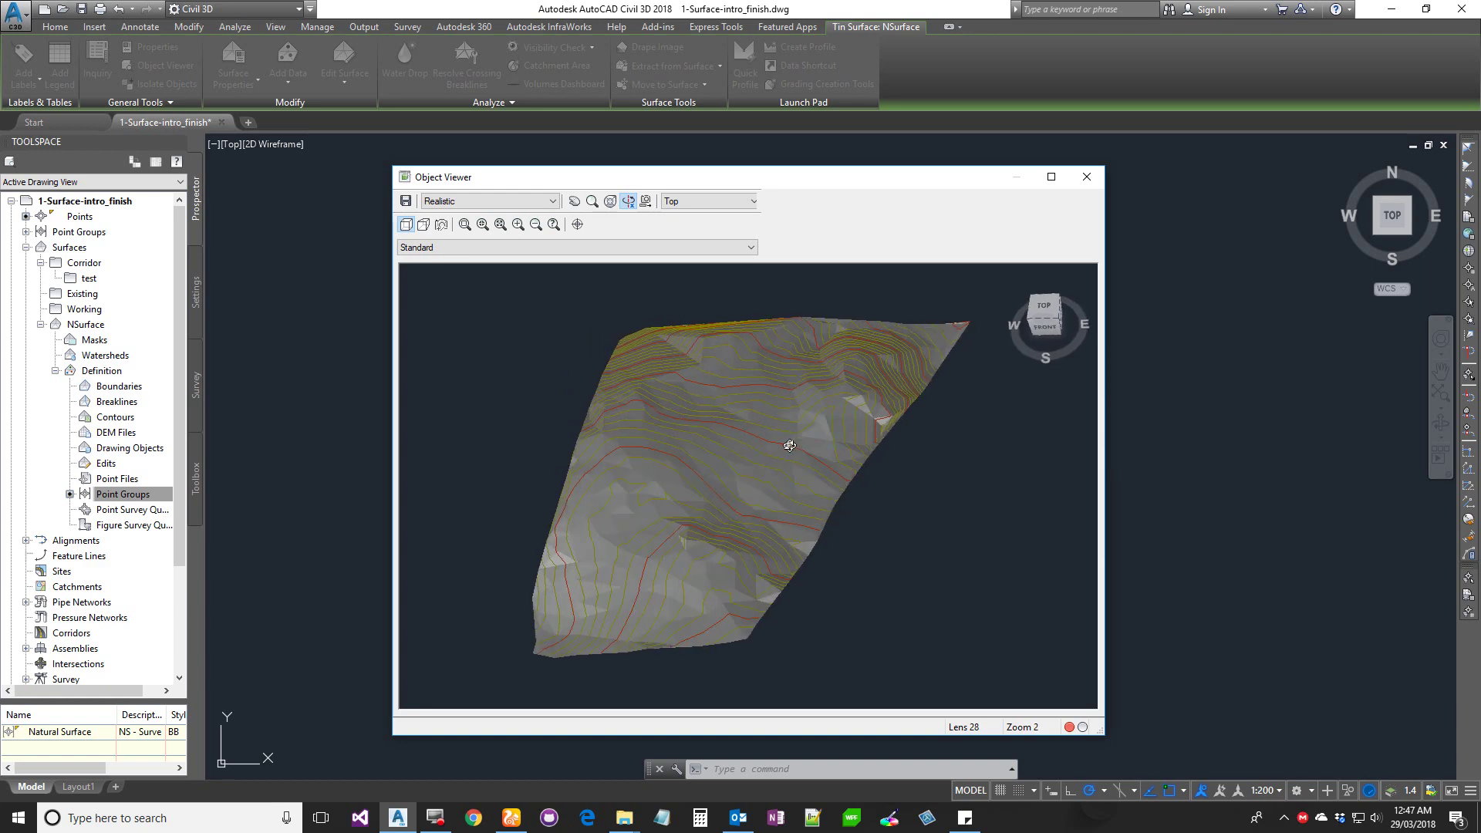
pyautogui.click(475, 202)
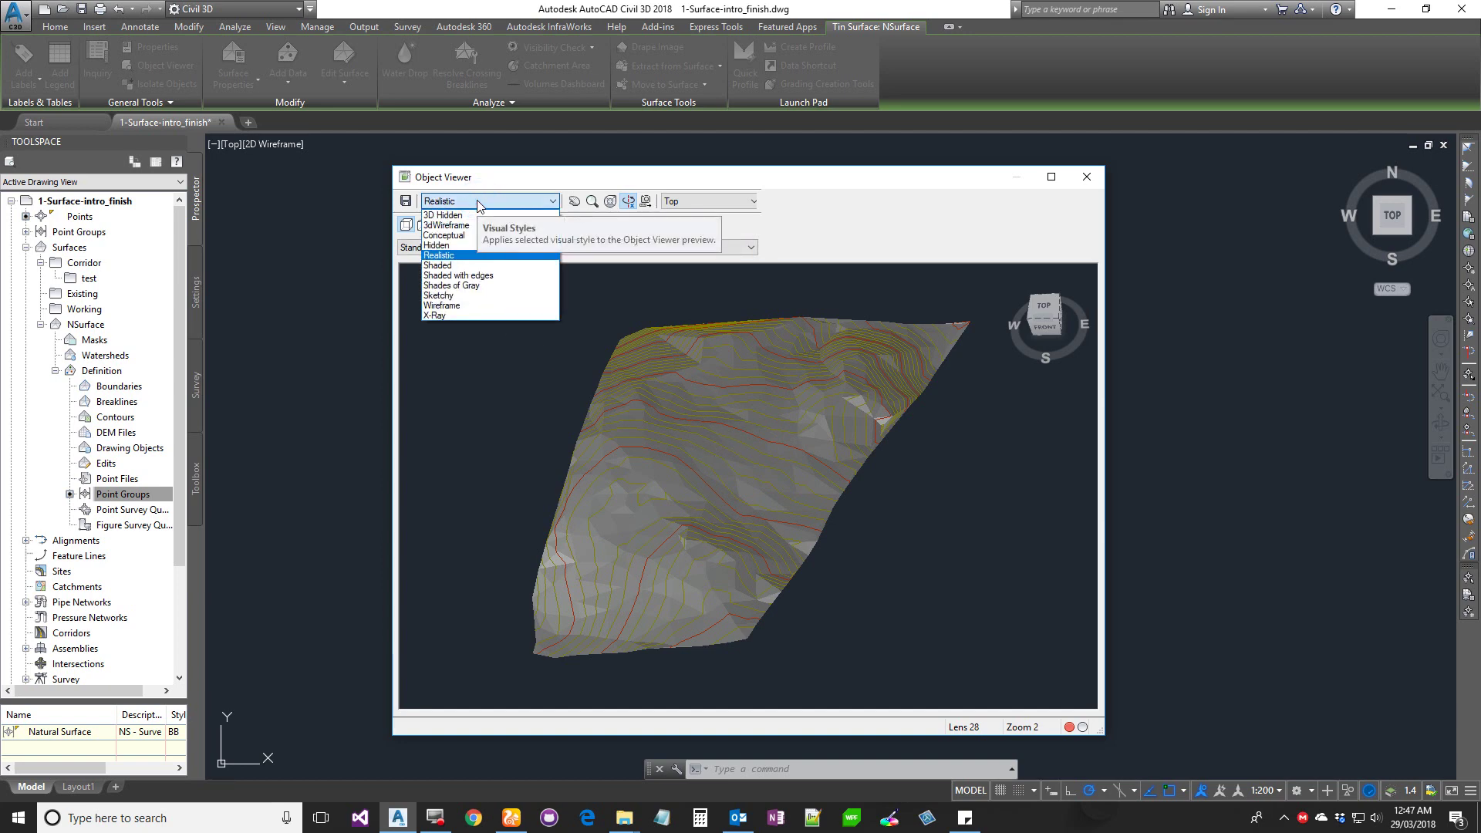
# Preview NSurface in Conceptual style, then in 3D Wireframe, orbiting and zooming each
pyautogui.click(443, 235)
pyautogui.moveTo(782, 490)
pyautogui.mouseDown()
pyautogui.moveTo(763, 582)
pyautogui.moveTo(849, 505)
pyautogui.moveTo(767, 604)
pyautogui.mouseUp()
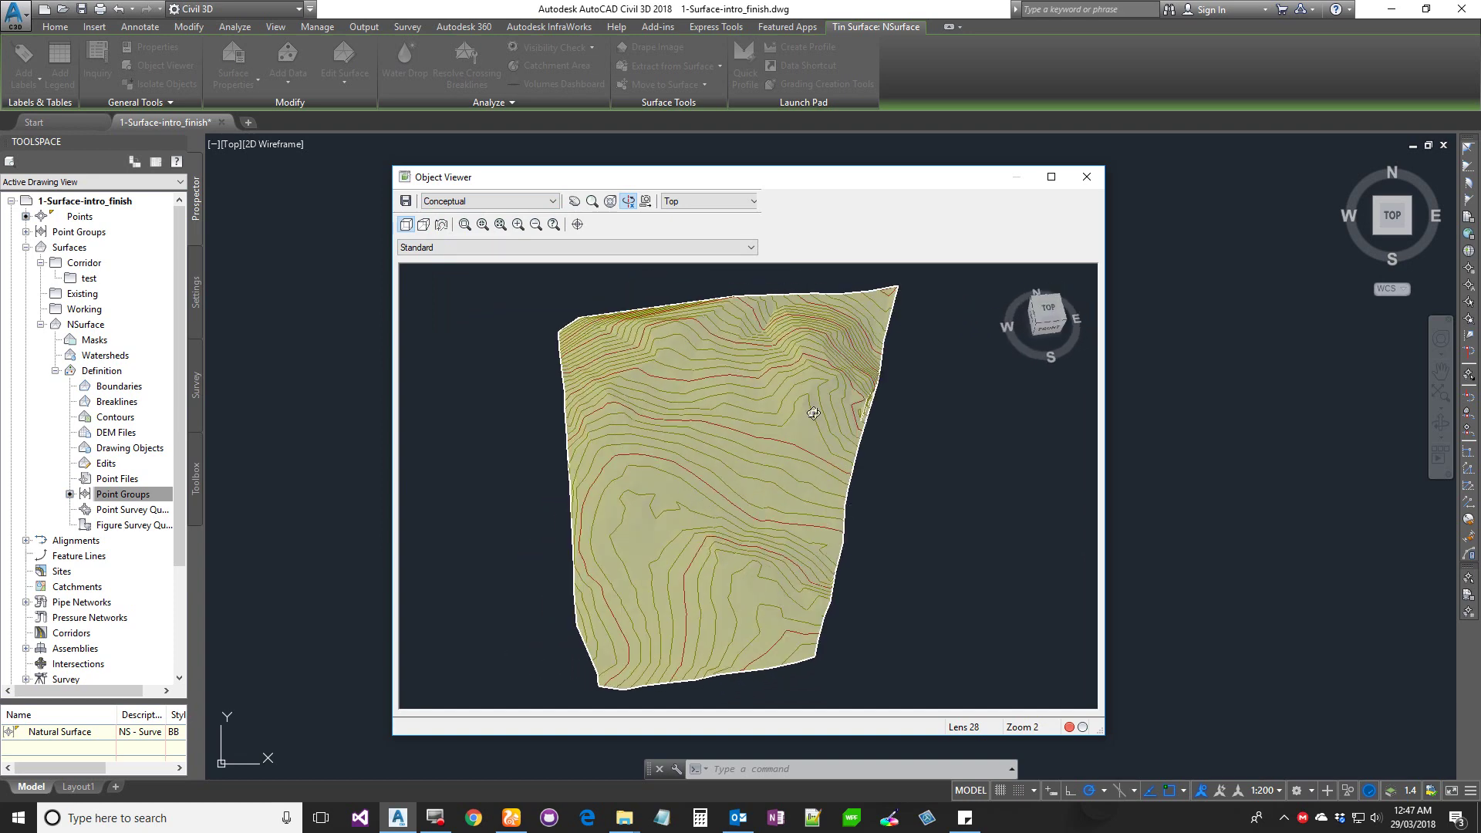
pyautogui.click(460, 203)
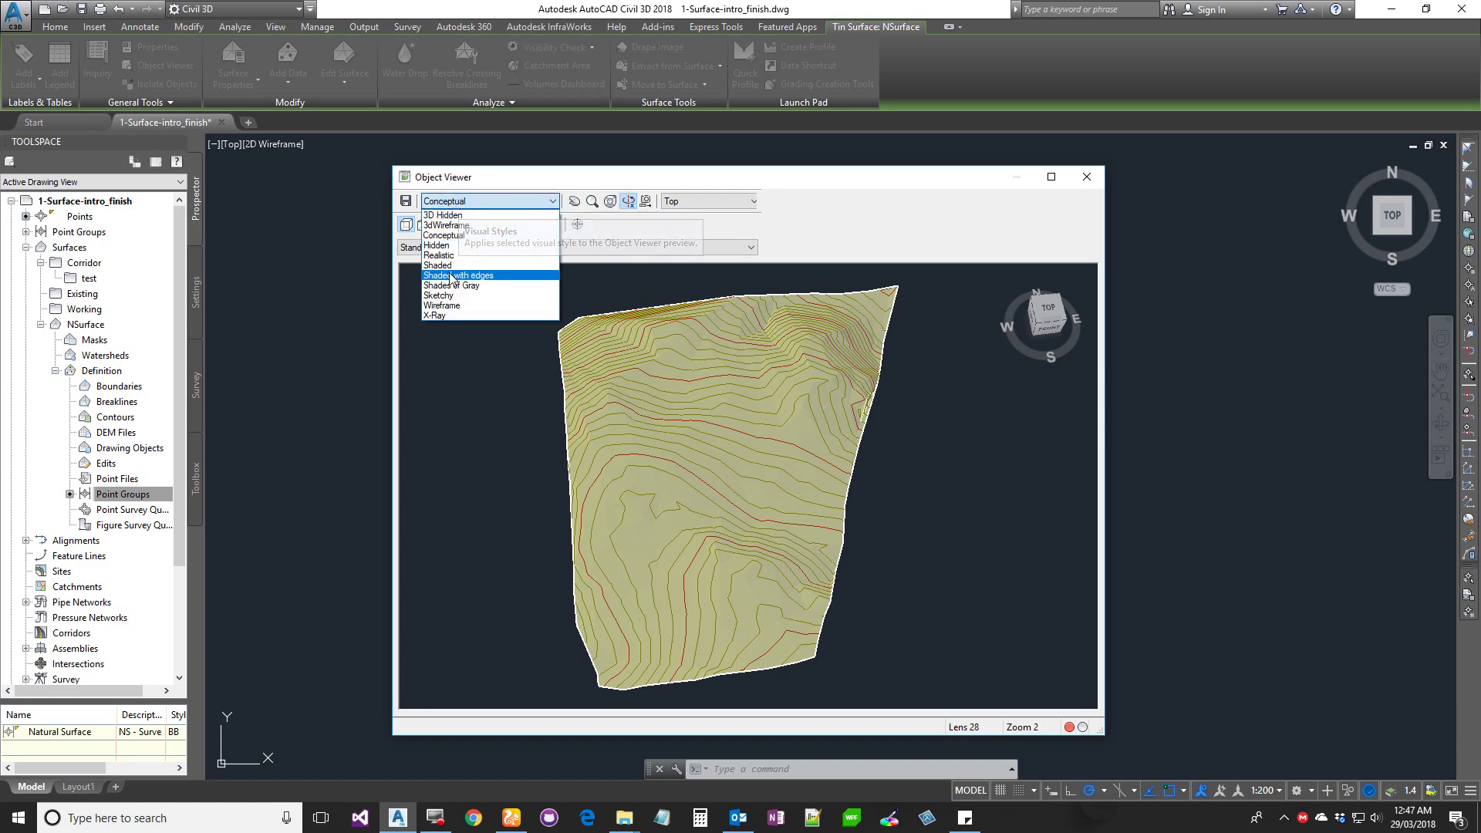
pyautogui.click(442, 225)
pyautogui.moveTo(753, 416); pyautogui.dragTo(705, 464)
pyautogui.scroll(10, 705, 463)
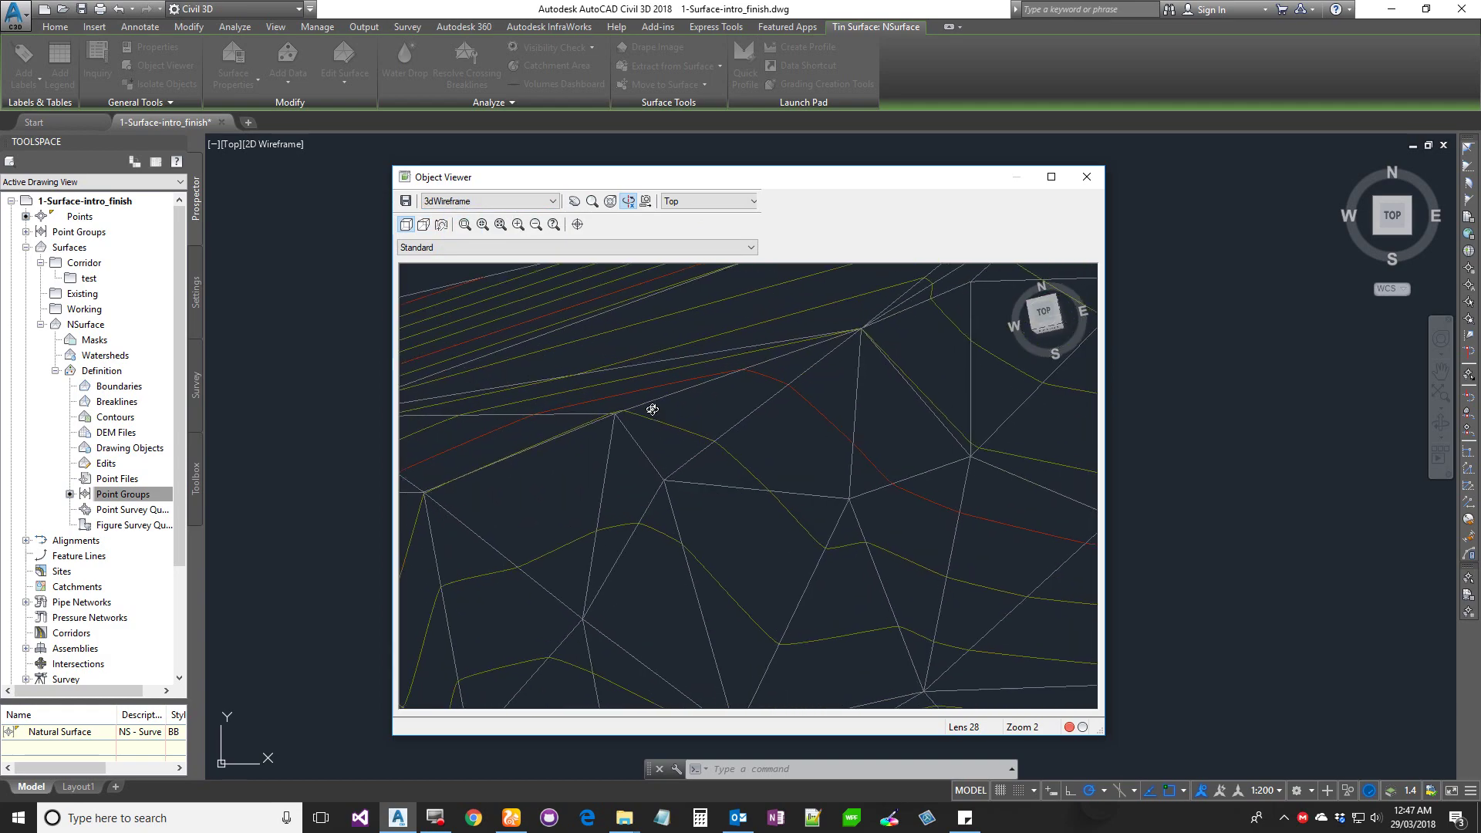
pyautogui.scroll(-5, 651, 409)
# Switch the preview back to Realistic shading and orbit into a narrower view
pyautogui.click(484, 200)
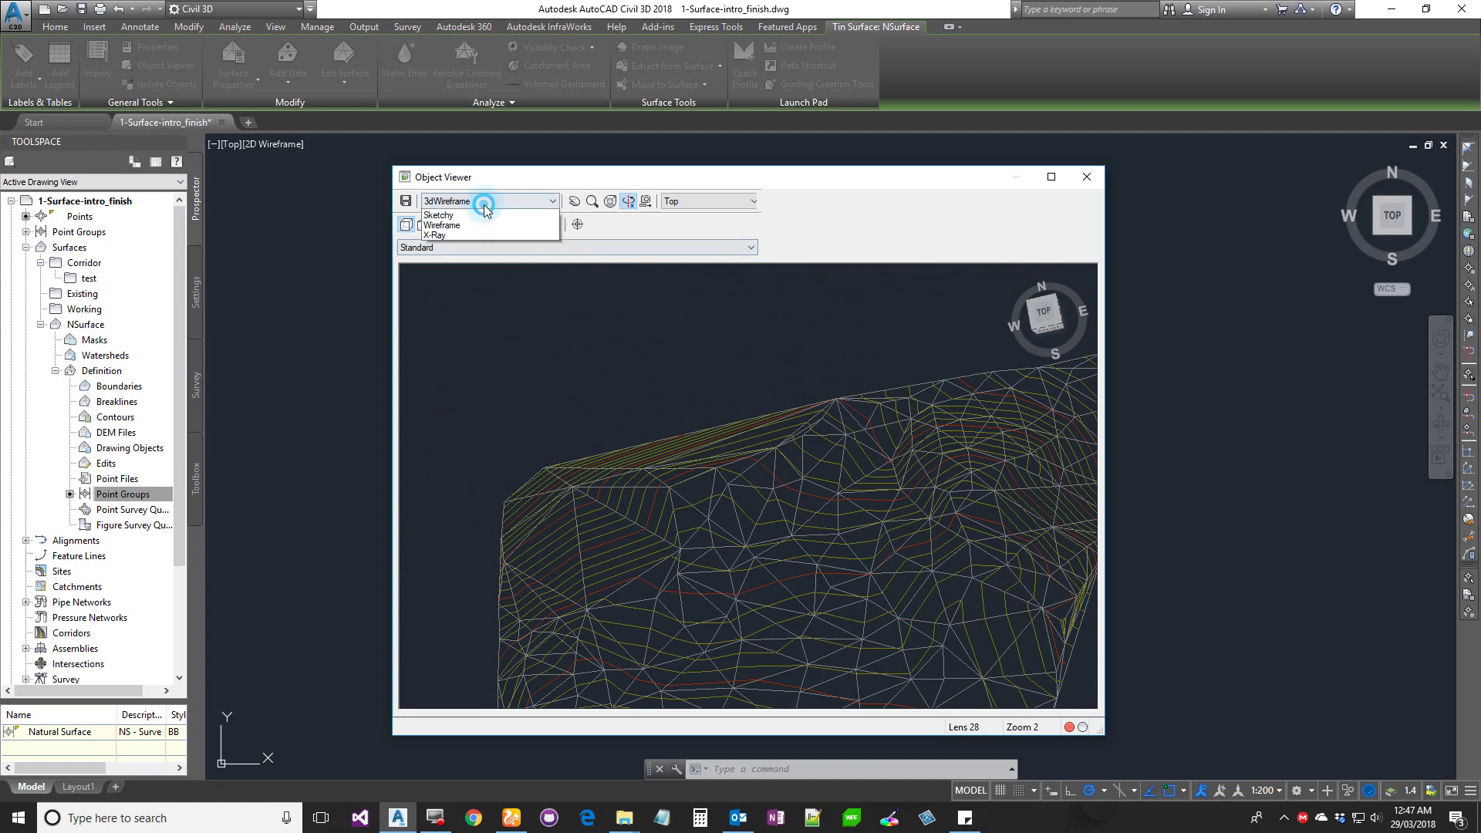
pyautogui.click(456, 263)
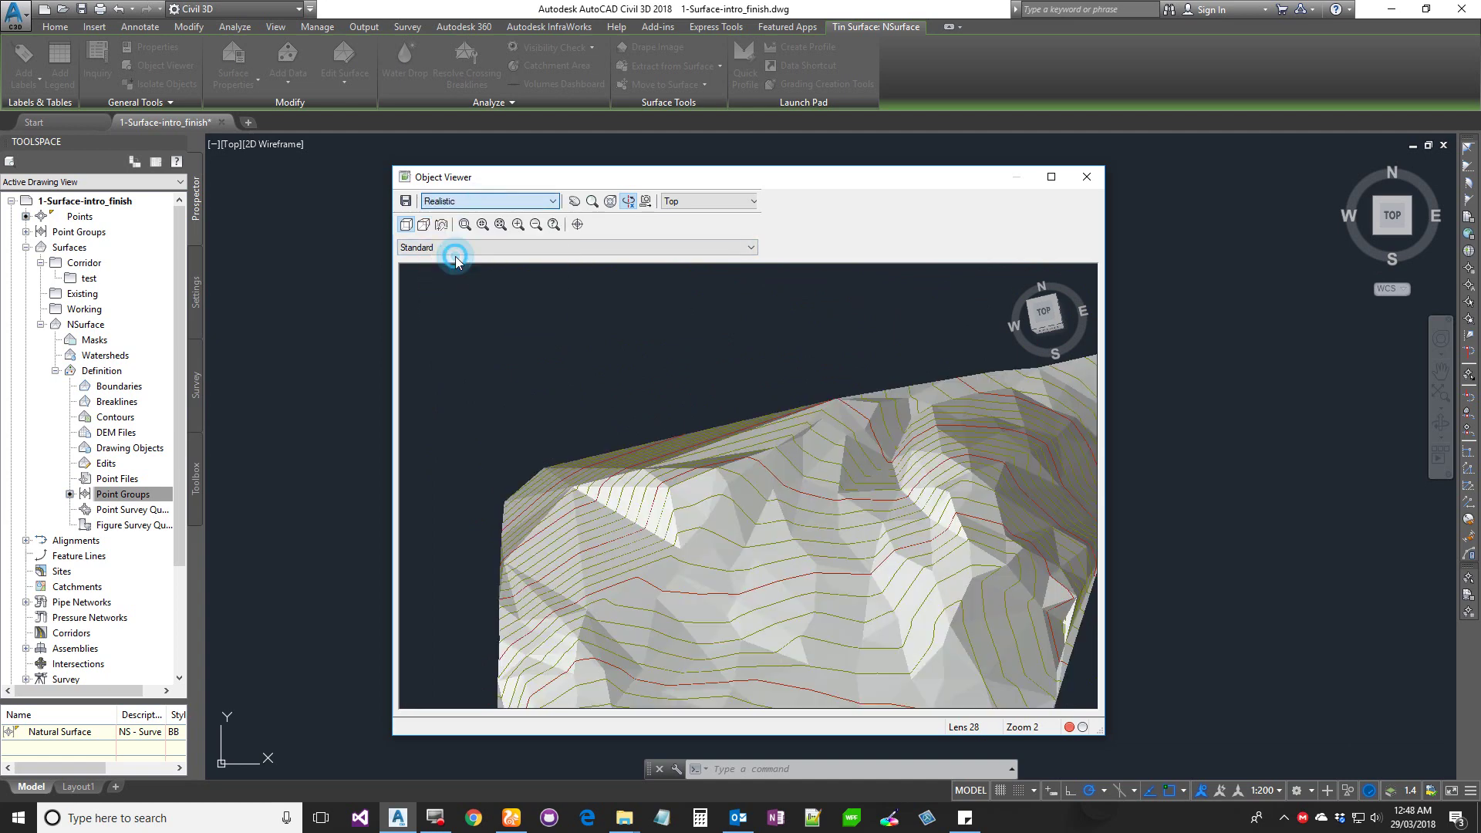
pyautogui.moveTo(689, 398)
pyautogui.mouseDown()
pyautogui.moveTo(785, 502)
pyautogui.moveTo(760, 452)
pyautogui.moveTo(655, 499)
pyautogui.moveTo(616, 348)
pyautogui.mouseUp()
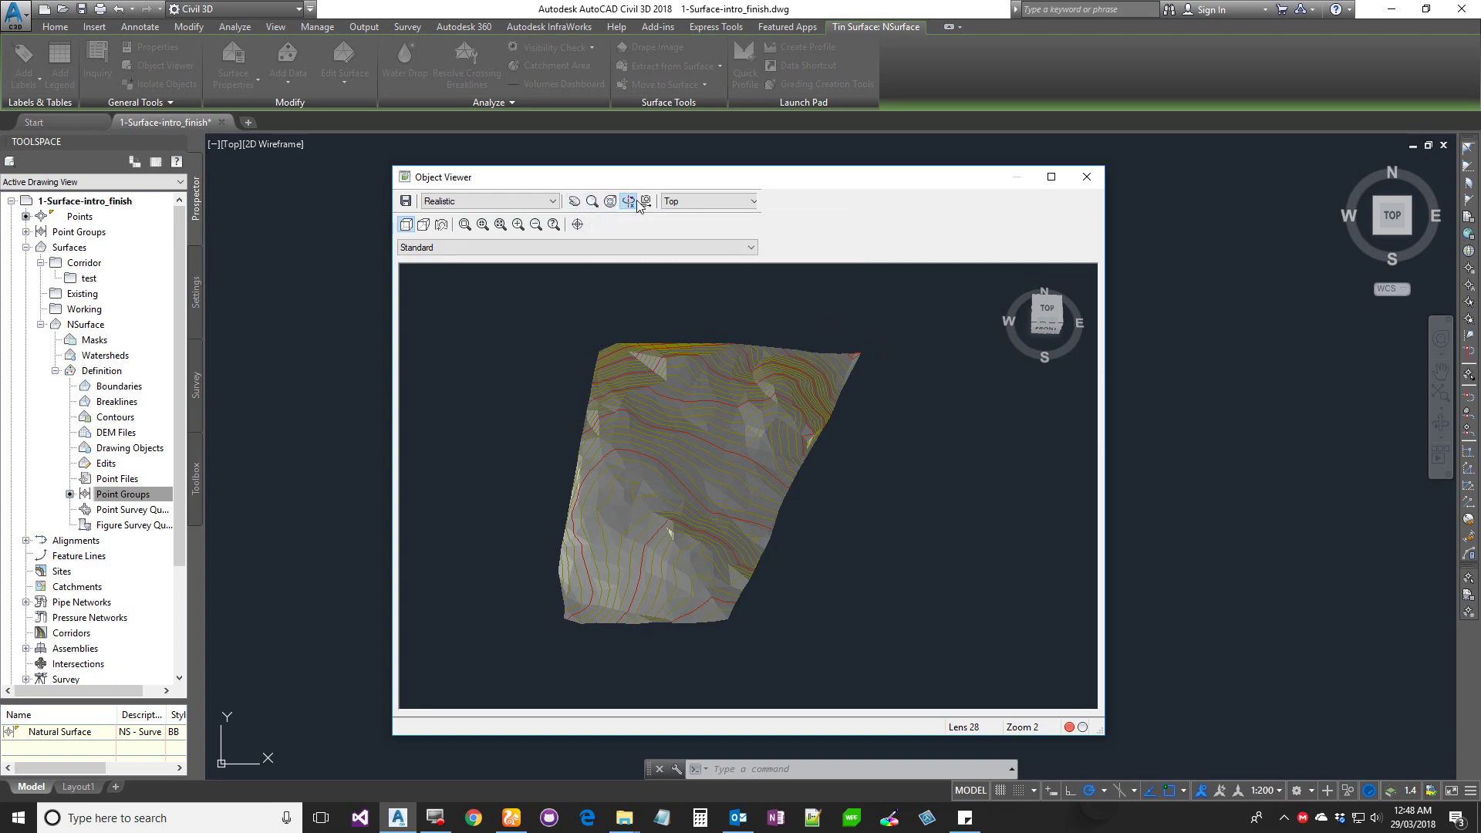
# Cycle the preview through the Bottom, Top and Right view presets, ending on Top
pyautogui.click(694, 201)
pyautogui.click(697, 226)
pyautogui.click(704, 202)
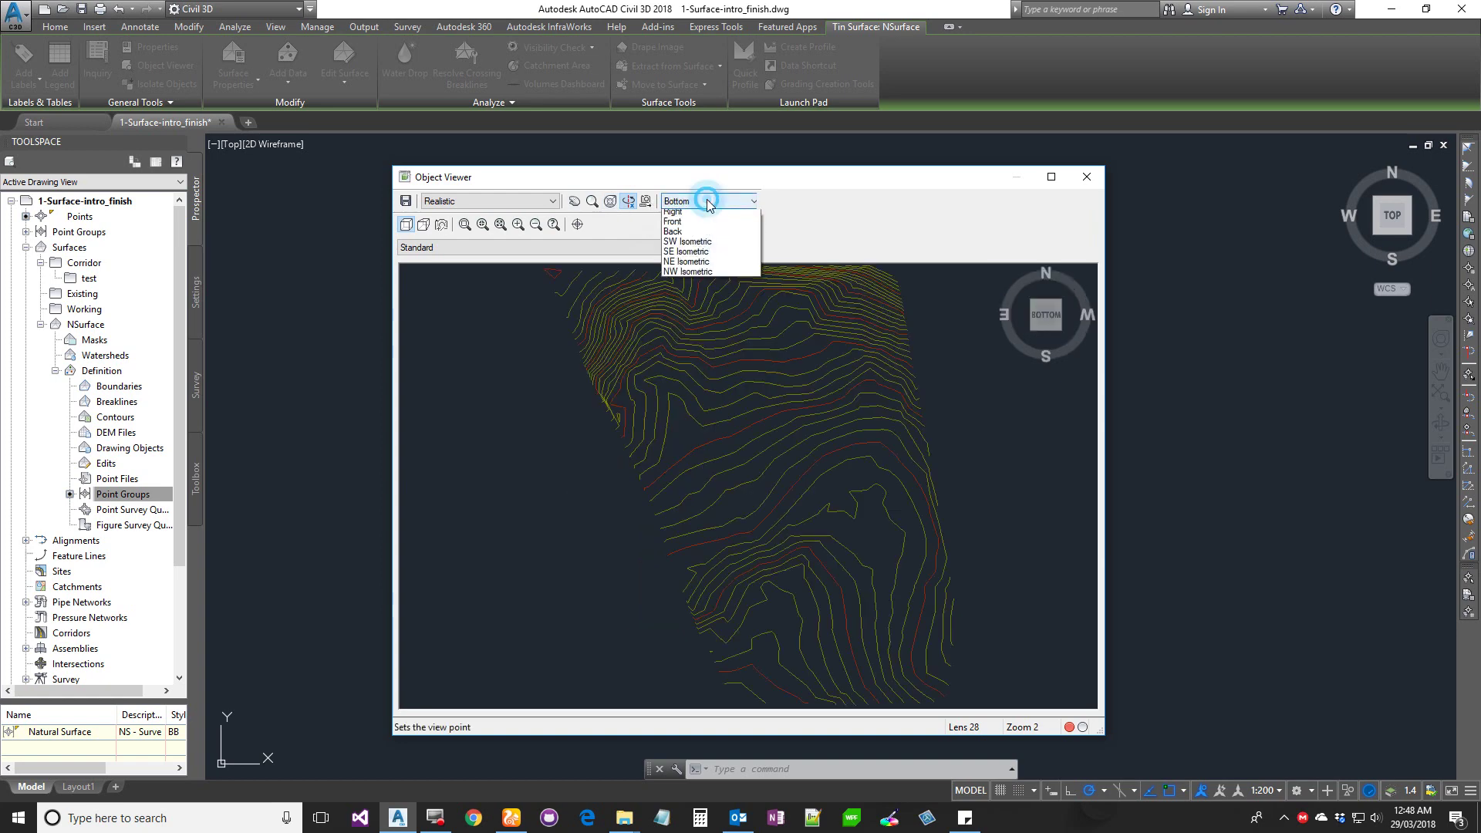
pyautogui.click(704, 215)
pyautogui.click(704, 198)
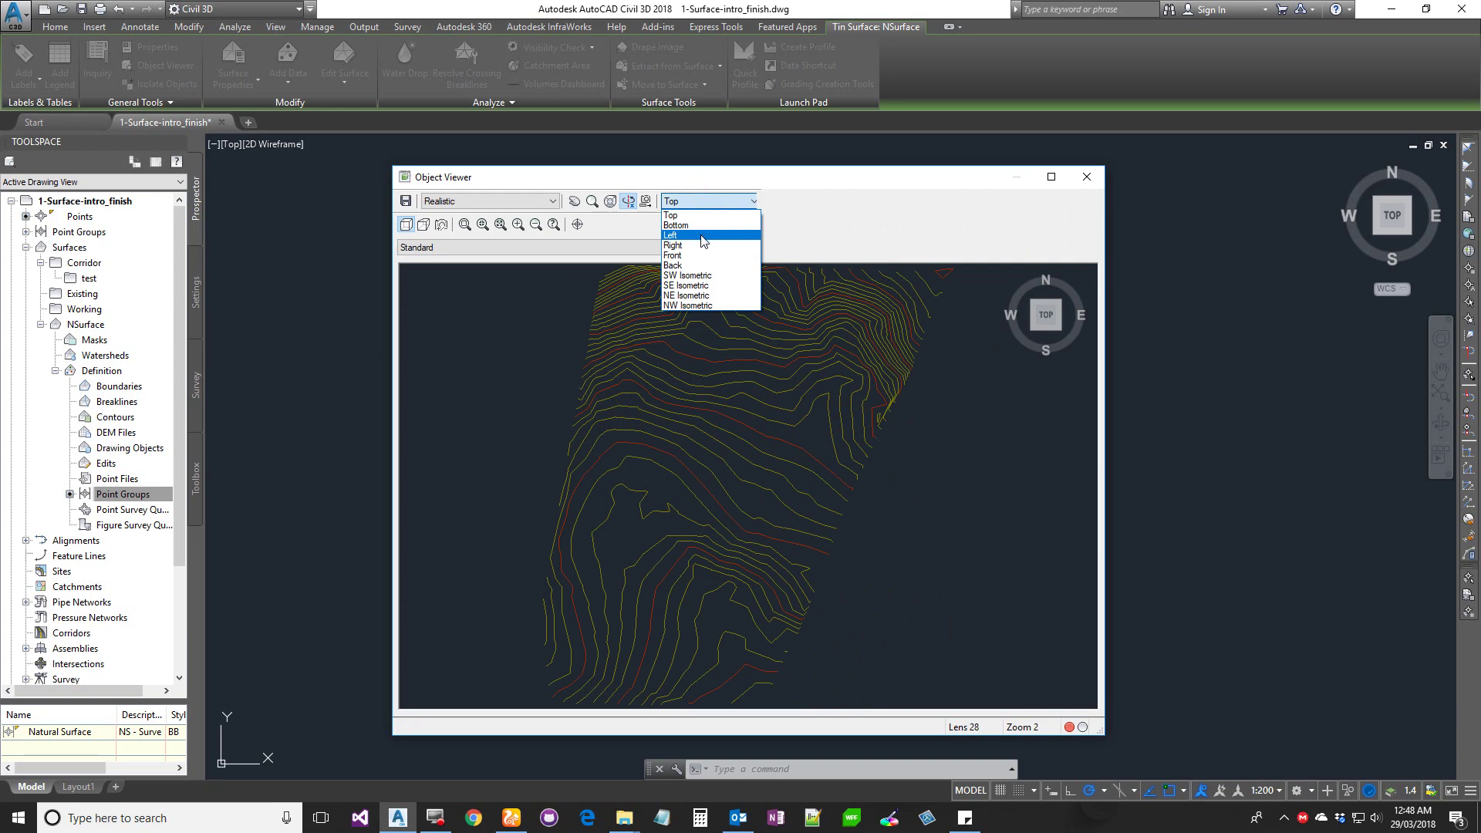
pyautogui.click(698, 246)
pyautogui.click(704, 202)
pyautogui.click(702, 218)
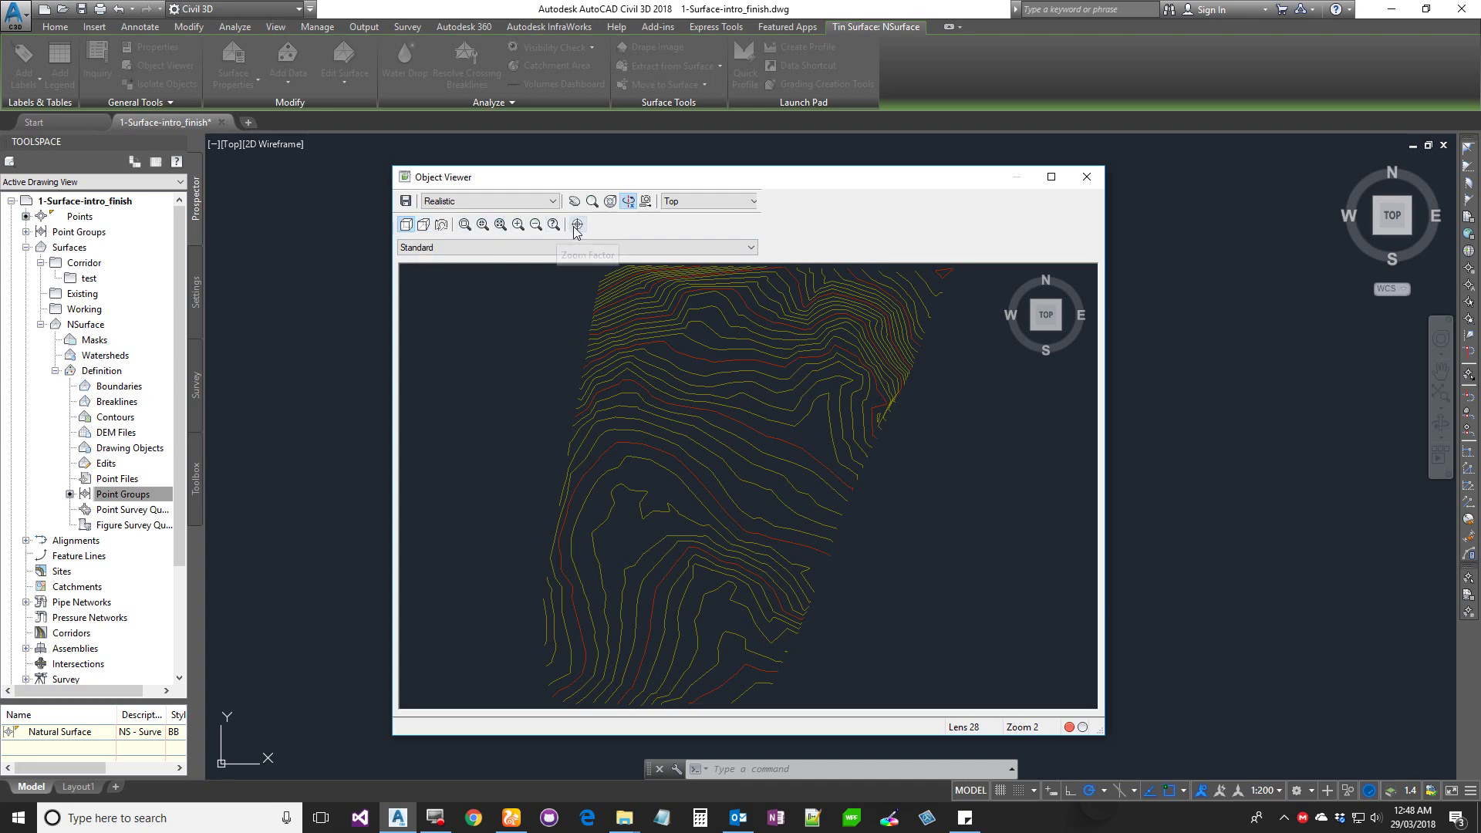
# Orbit the preview to a tilted 3D view and apply it to the drawing with Set View
pyautogui.moveTo(750, 562); pyautogui.dragTo(753, 447)
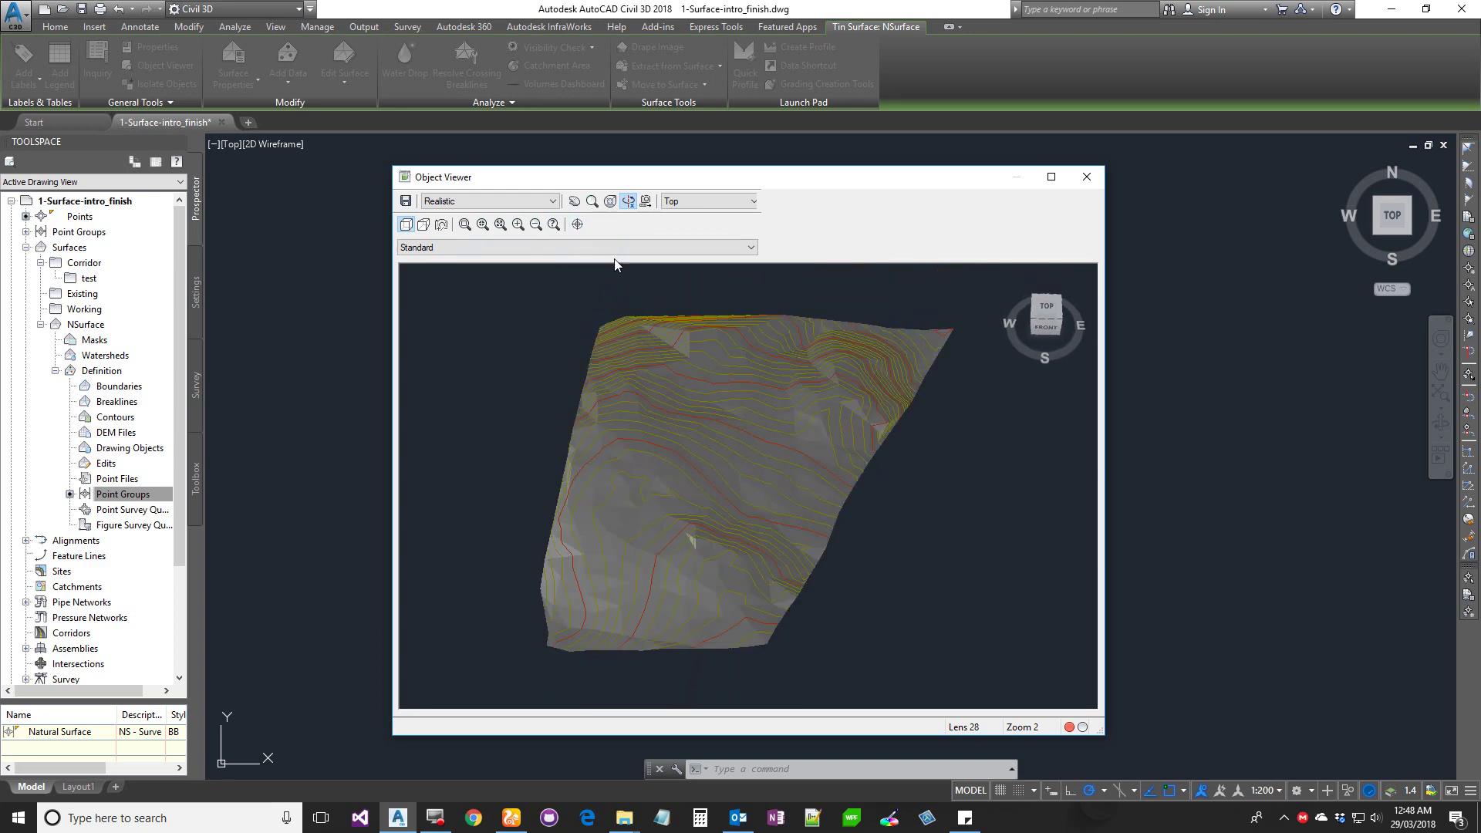
pyautogui.click(580, 226)
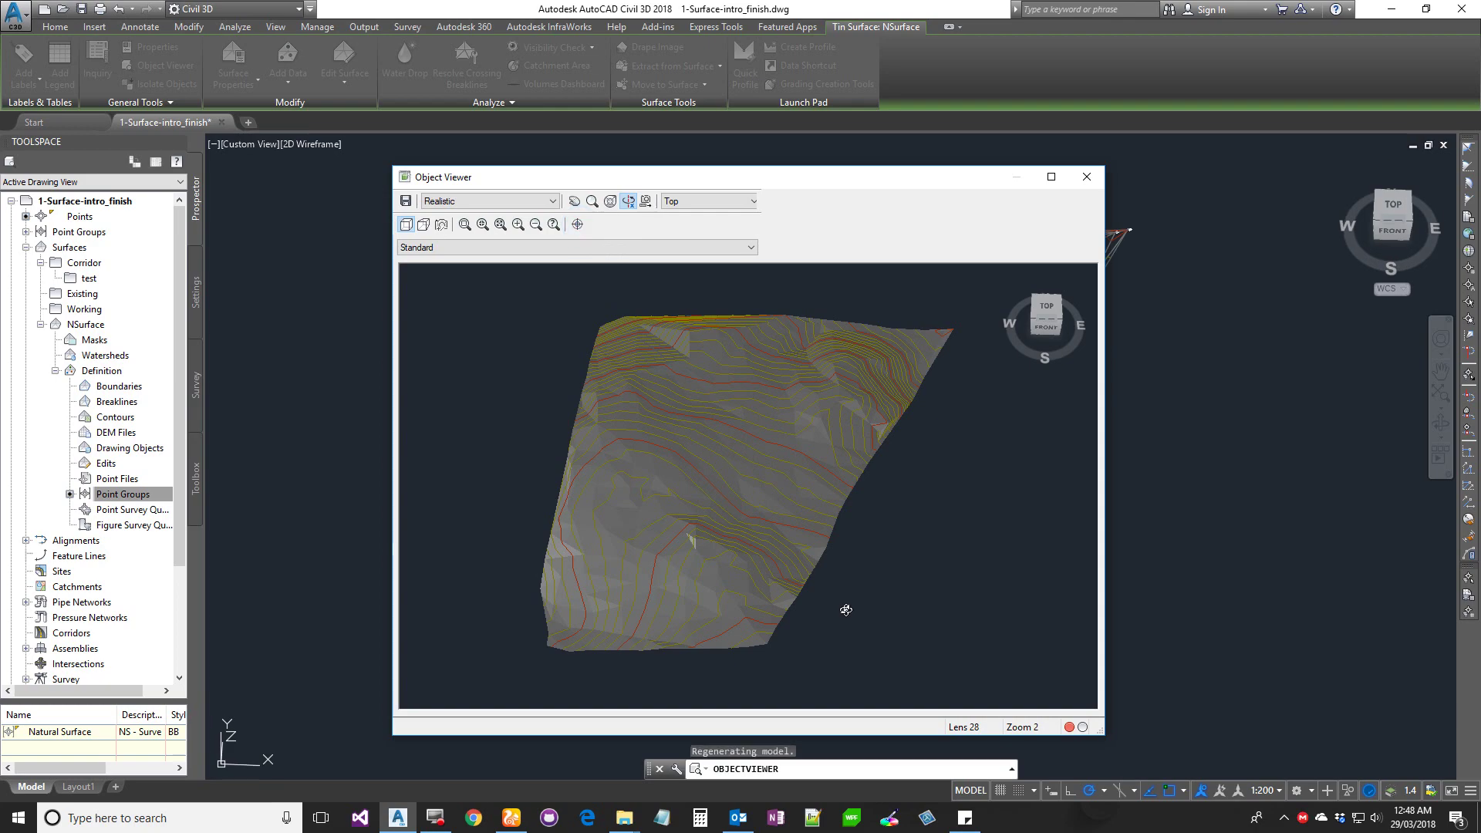
pyautogui.moveTo(776, 186)
pyautogui.mouseDown()
pyautogui.moveTo(787, 675)
pyautogui.moveTo(839, 390)
pyautogui.moveTo(843, 203)
pyautogui.mouseUp()
pyautogui.moveTo(794, 432); pyautogui.dragTo(785, 525)
pyautogui.click(612, 246)
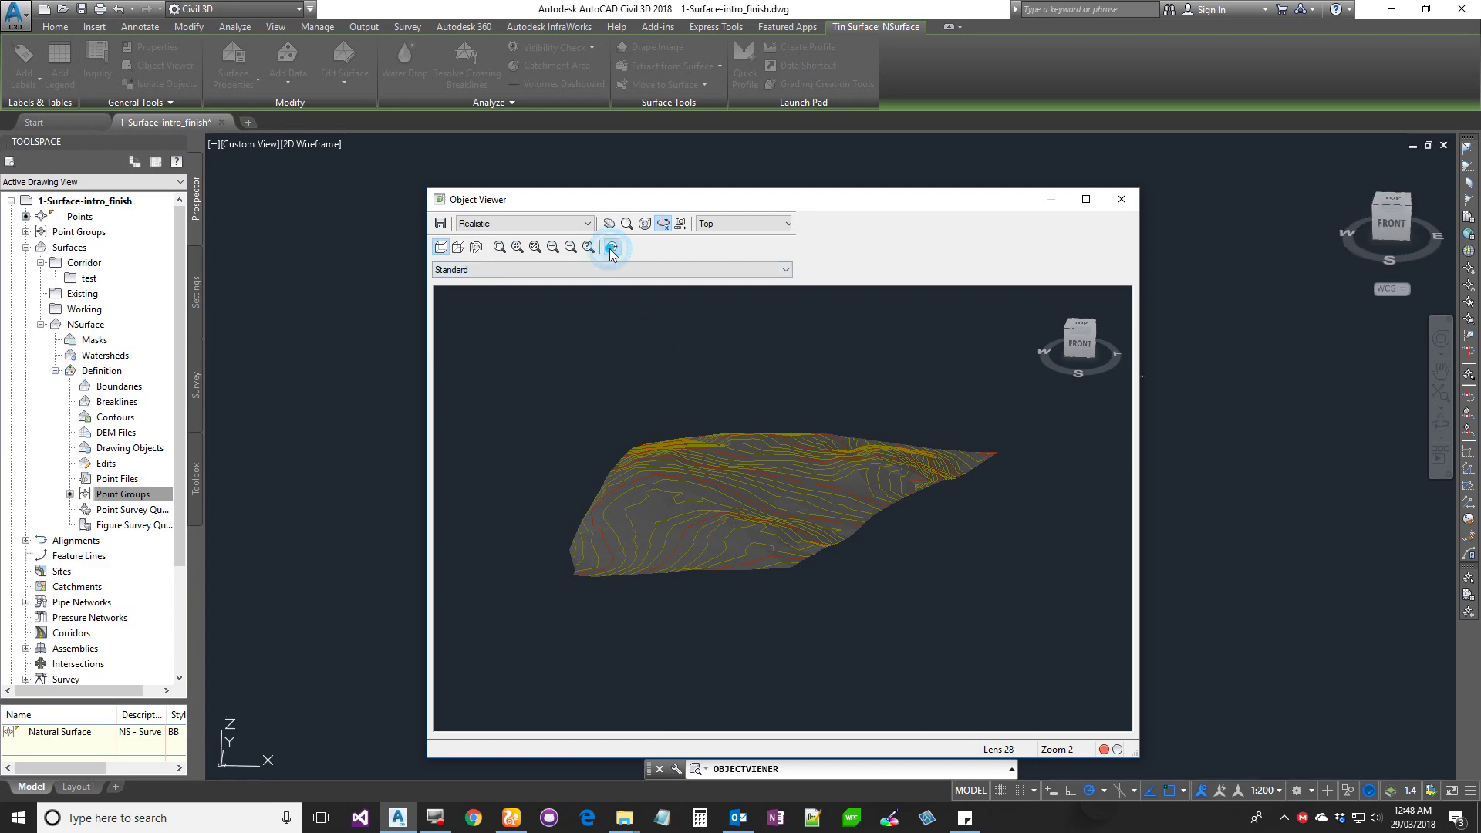
pyautogui.moveTo(751, 212); pyautogui.dragTo(962, 730)
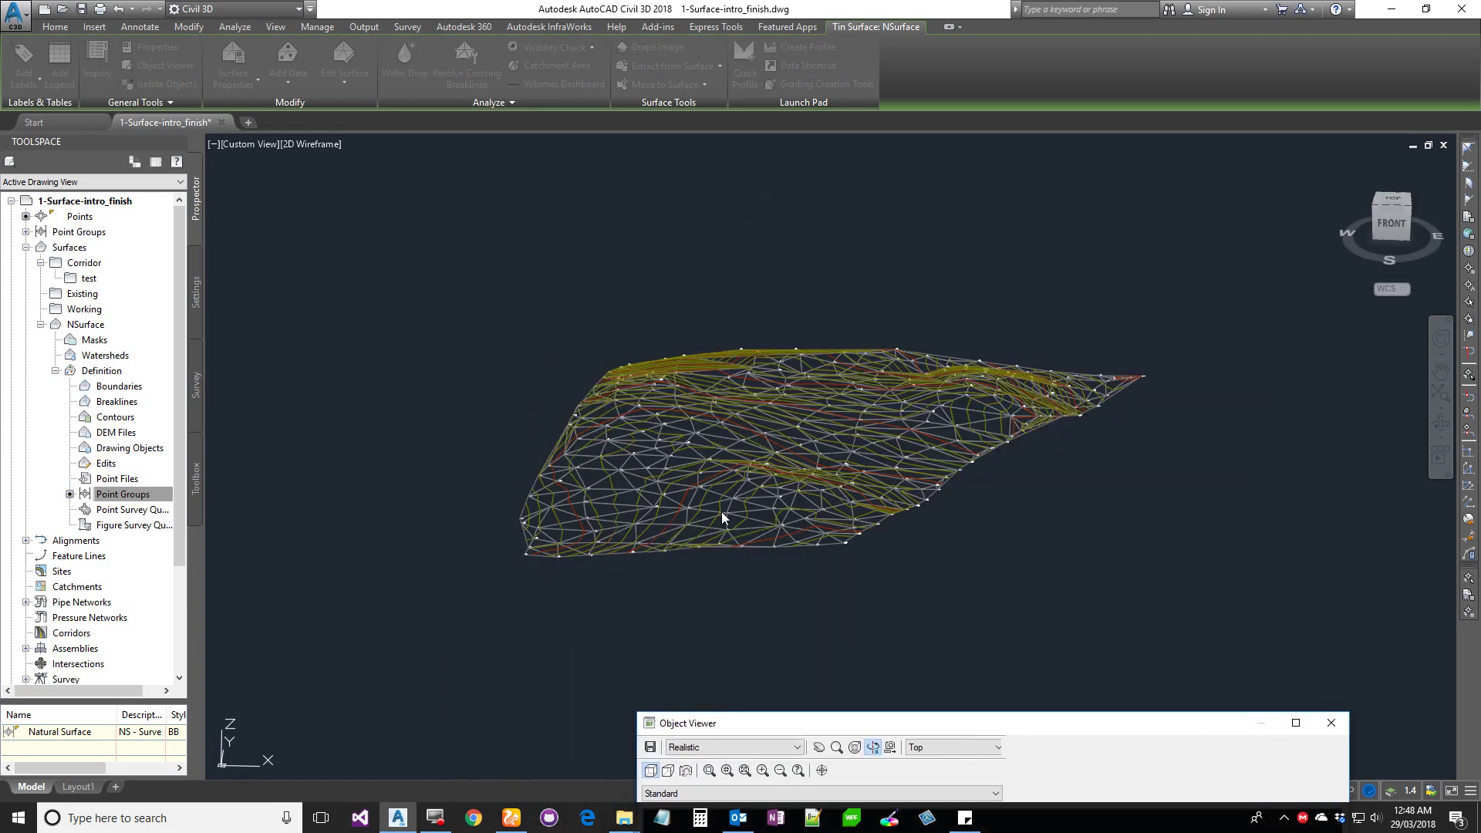
pyautogui.moveTo(876, 721)
pyautogui.mouseDown()
pyautogui.moveTo(938, 248)
pyautogui.moveTo(1057, 189)
pyautogui.moveTo(887, 205)
pyautogui.mouseUp()
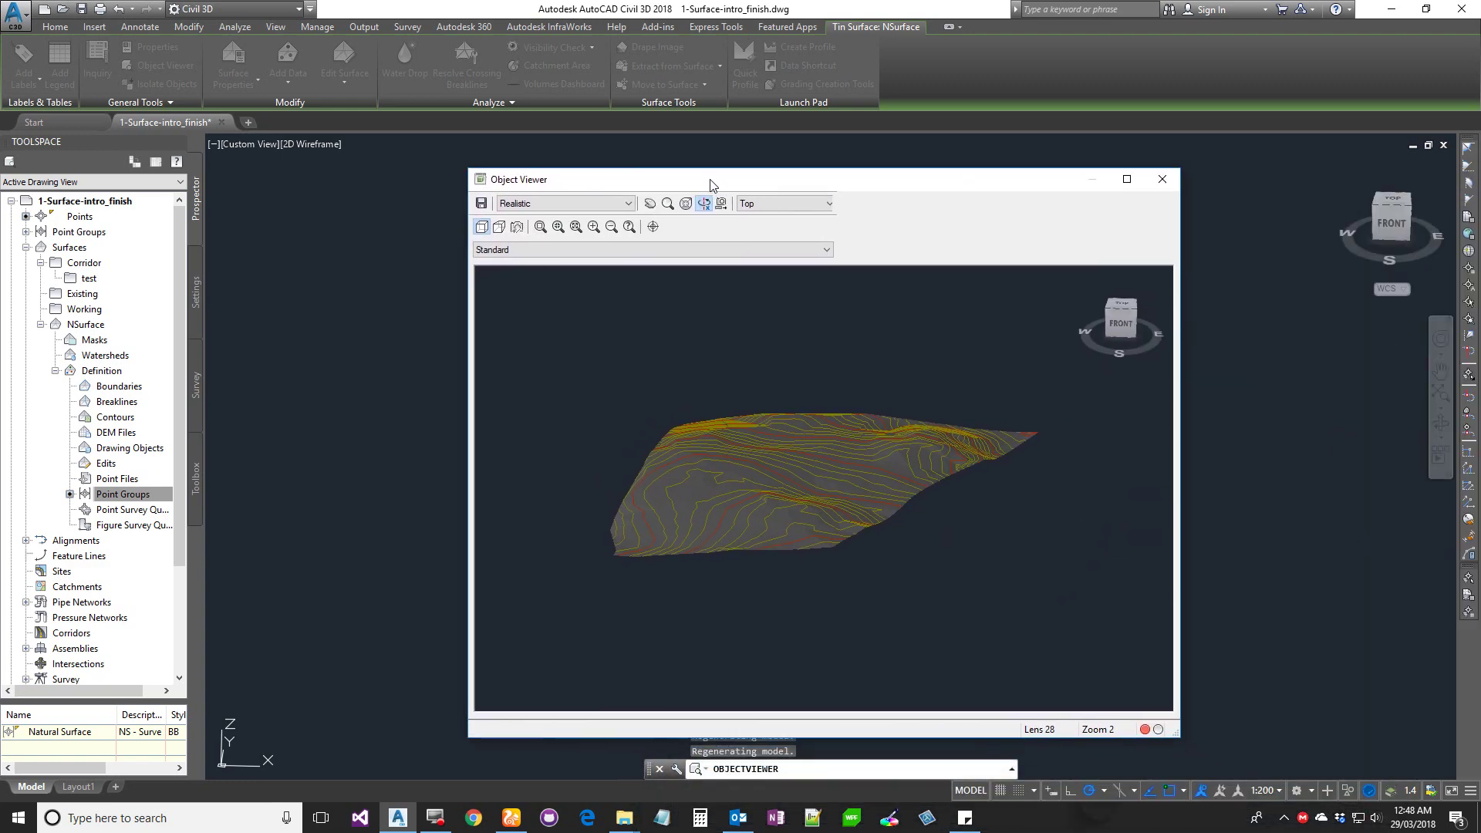
# Set the preview to the Top view and apply it to the drawing
pyautogui.click(772, 205)
pyautogui.click(752, 228)
pyautogui.click(772, 204)
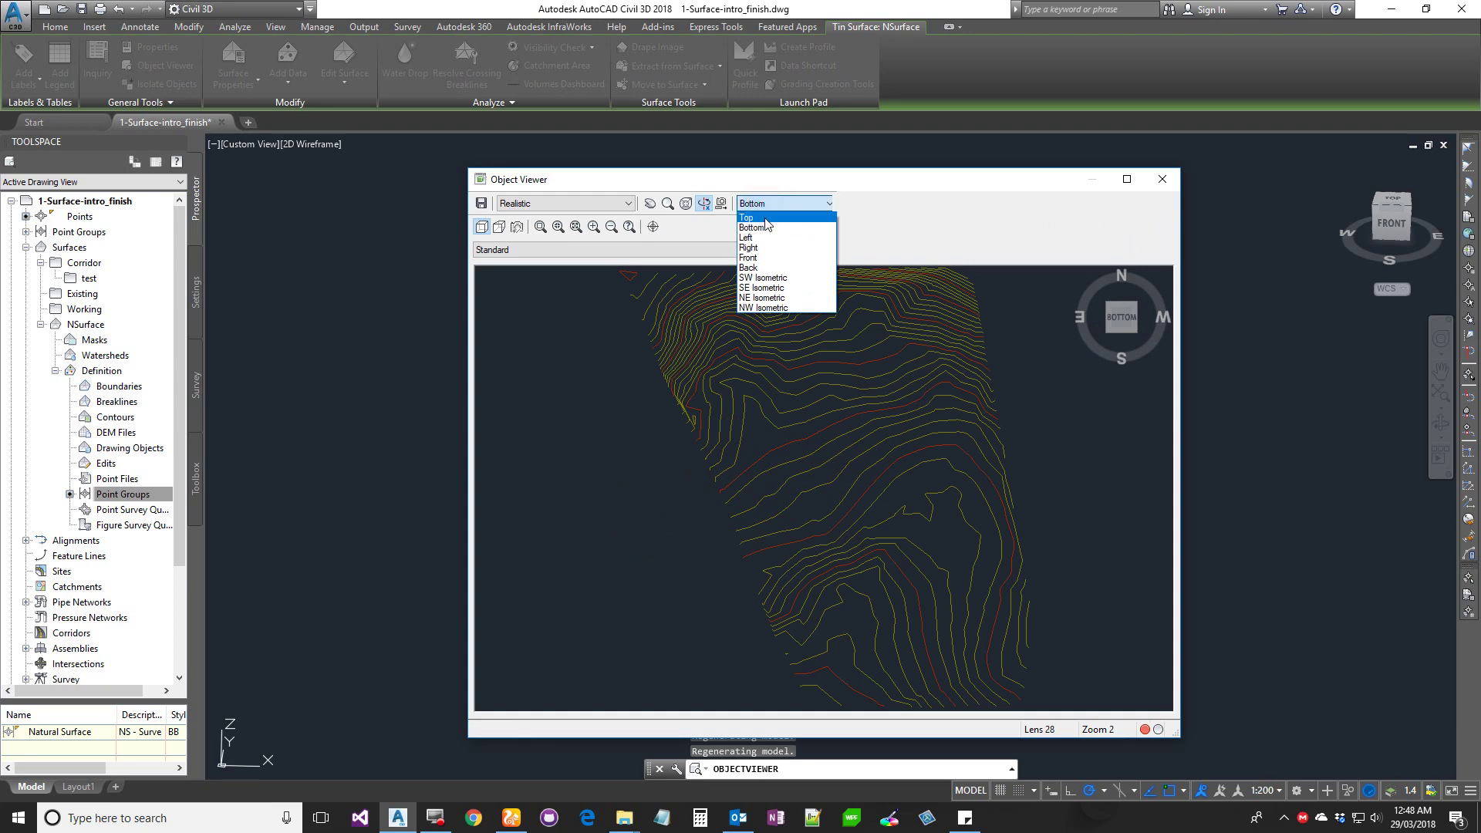
pyautogui.click(752, 217)
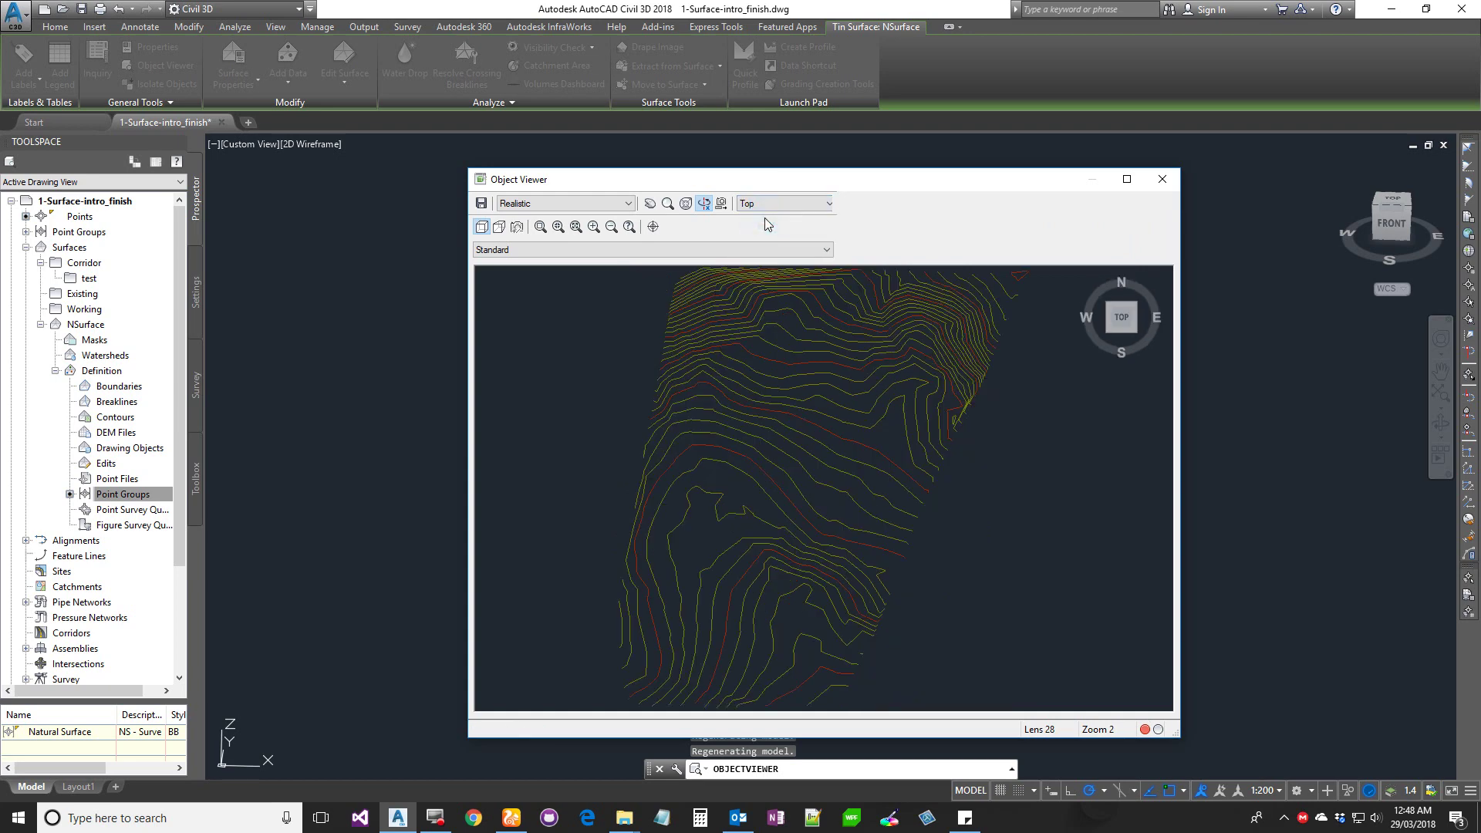
pyautogui.click(652, 226)
pyautogui.moveTo(1207, 637); pyautogui.dragTo(751, 137)
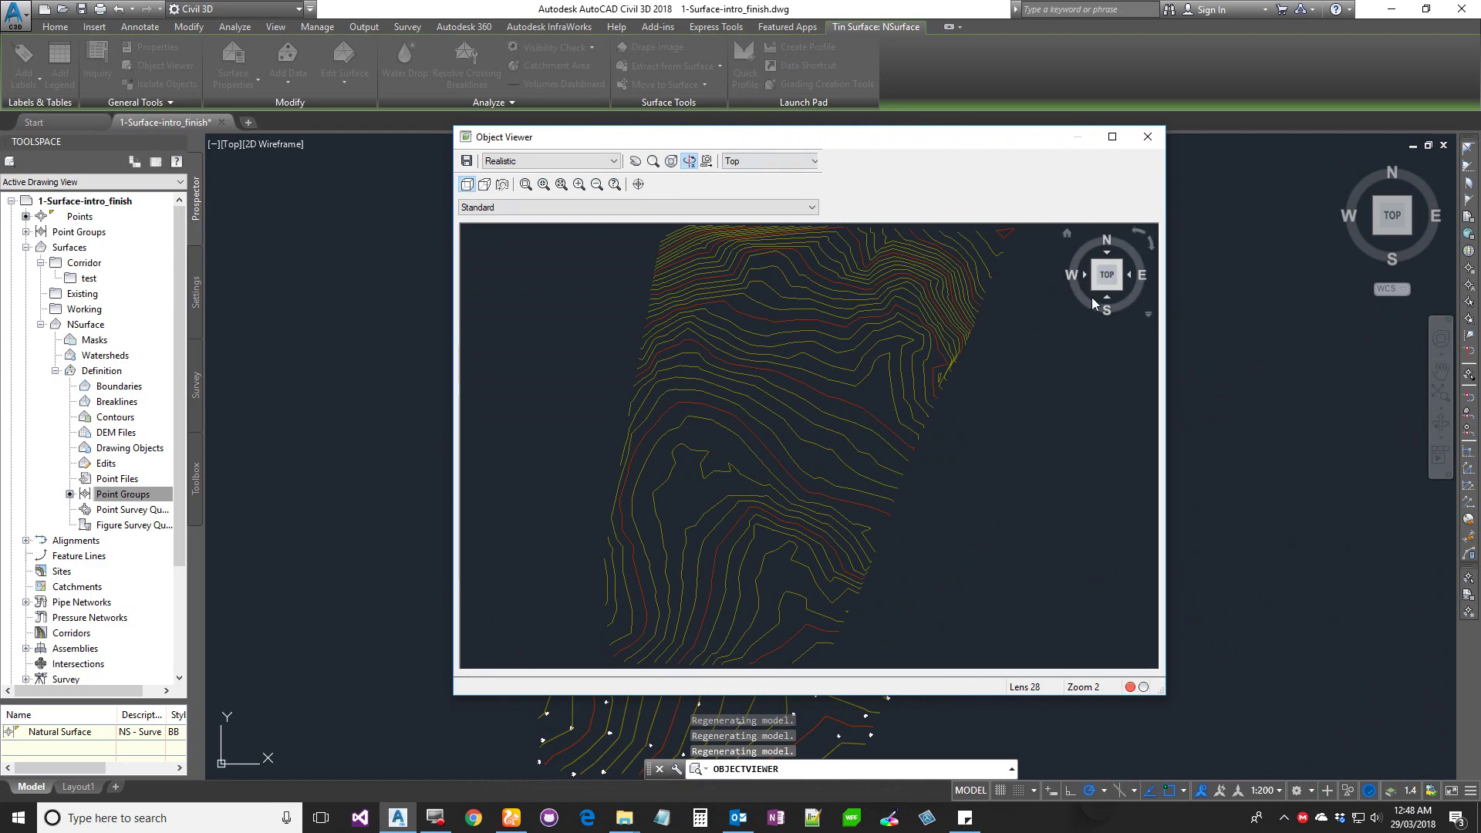
pyautogui.moveTo(1095, 293); pyautogui.dragTo(1070, 304)
pyautogui.click(764, 160)
pyautogui.click(740, 175)
pyautogui.click(764, 160)
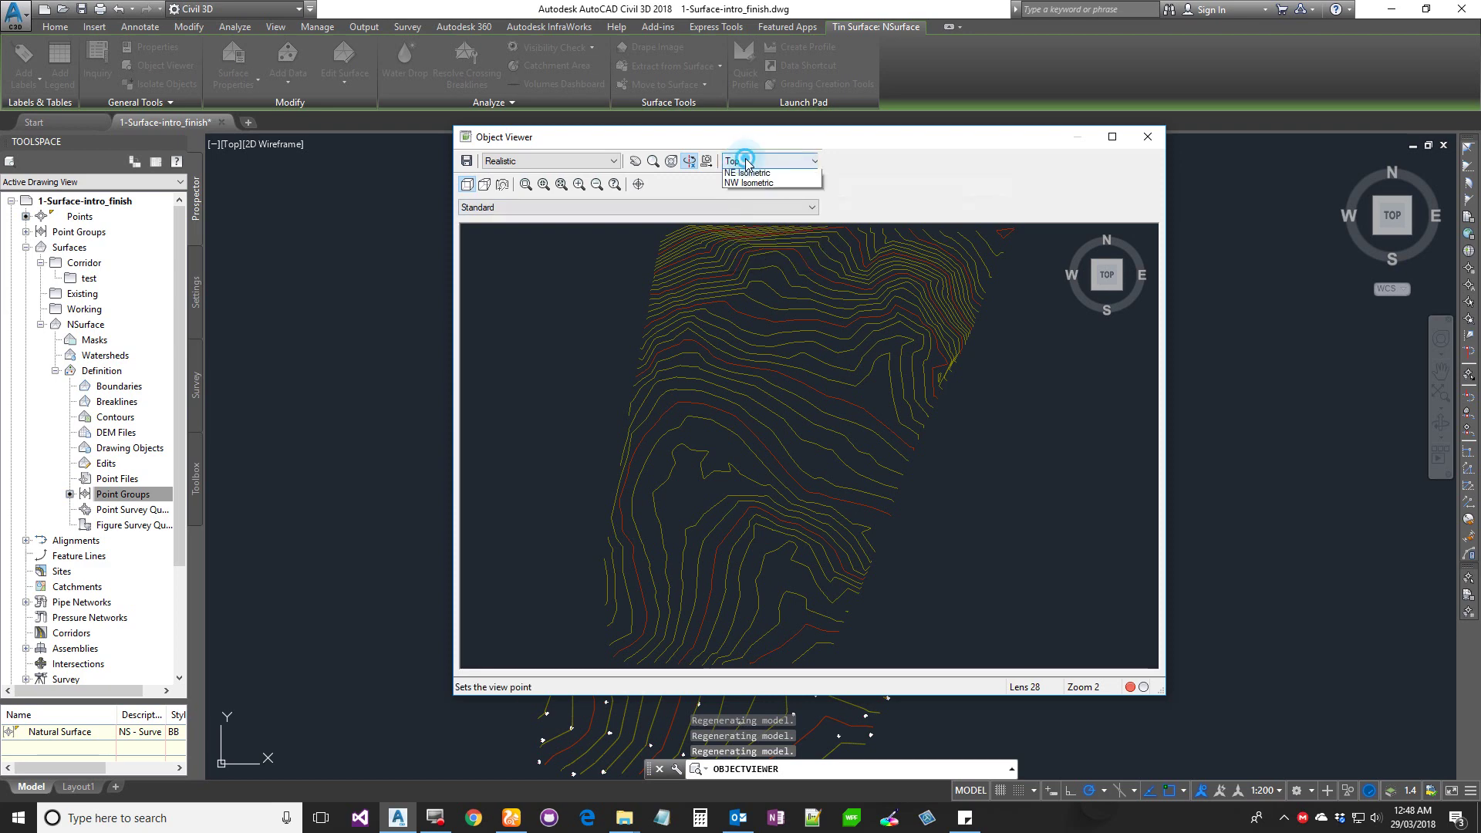
pyautogui.click(760, 162)
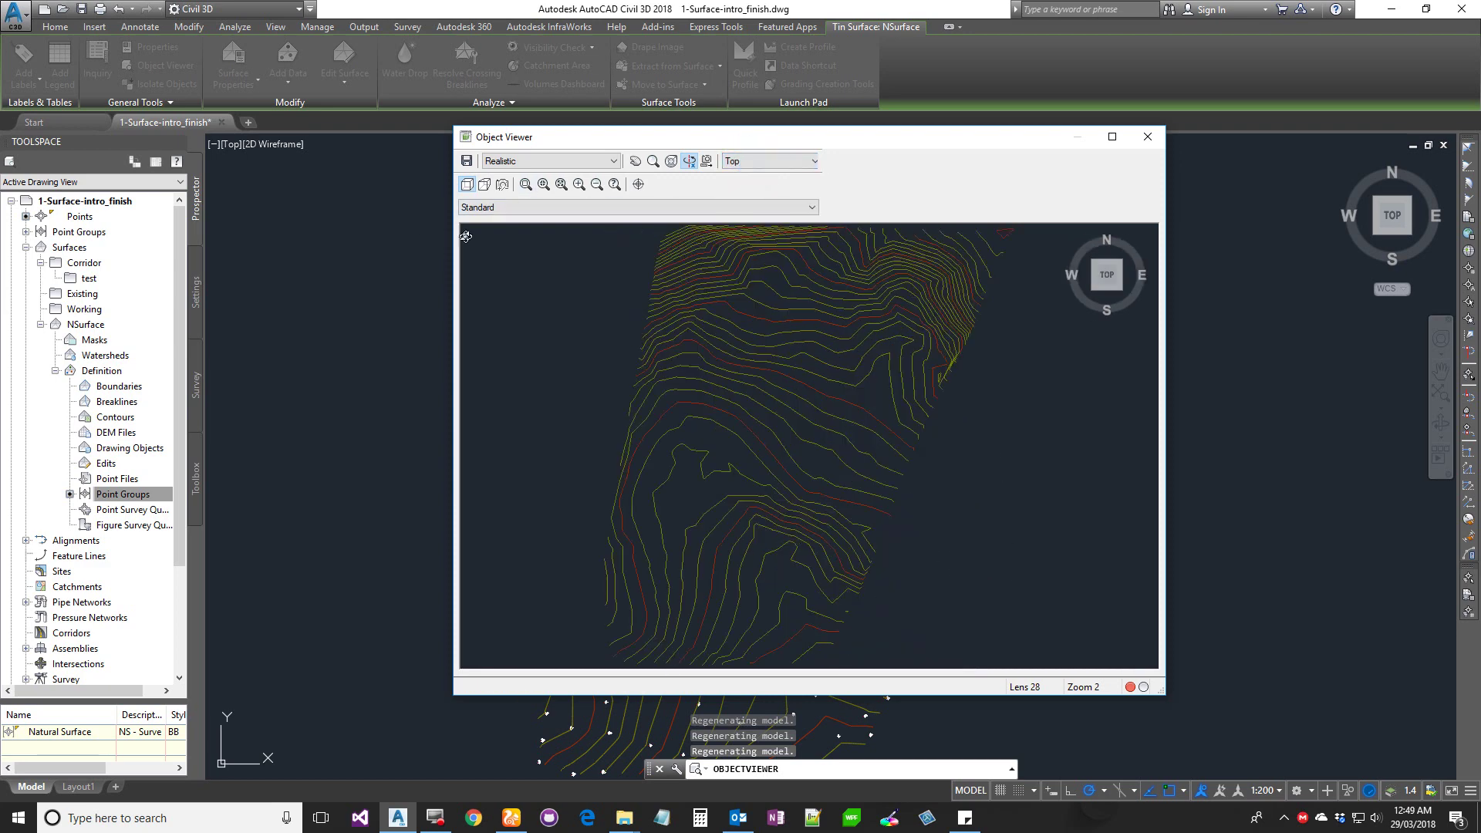
pyautogui.click(493, 207)
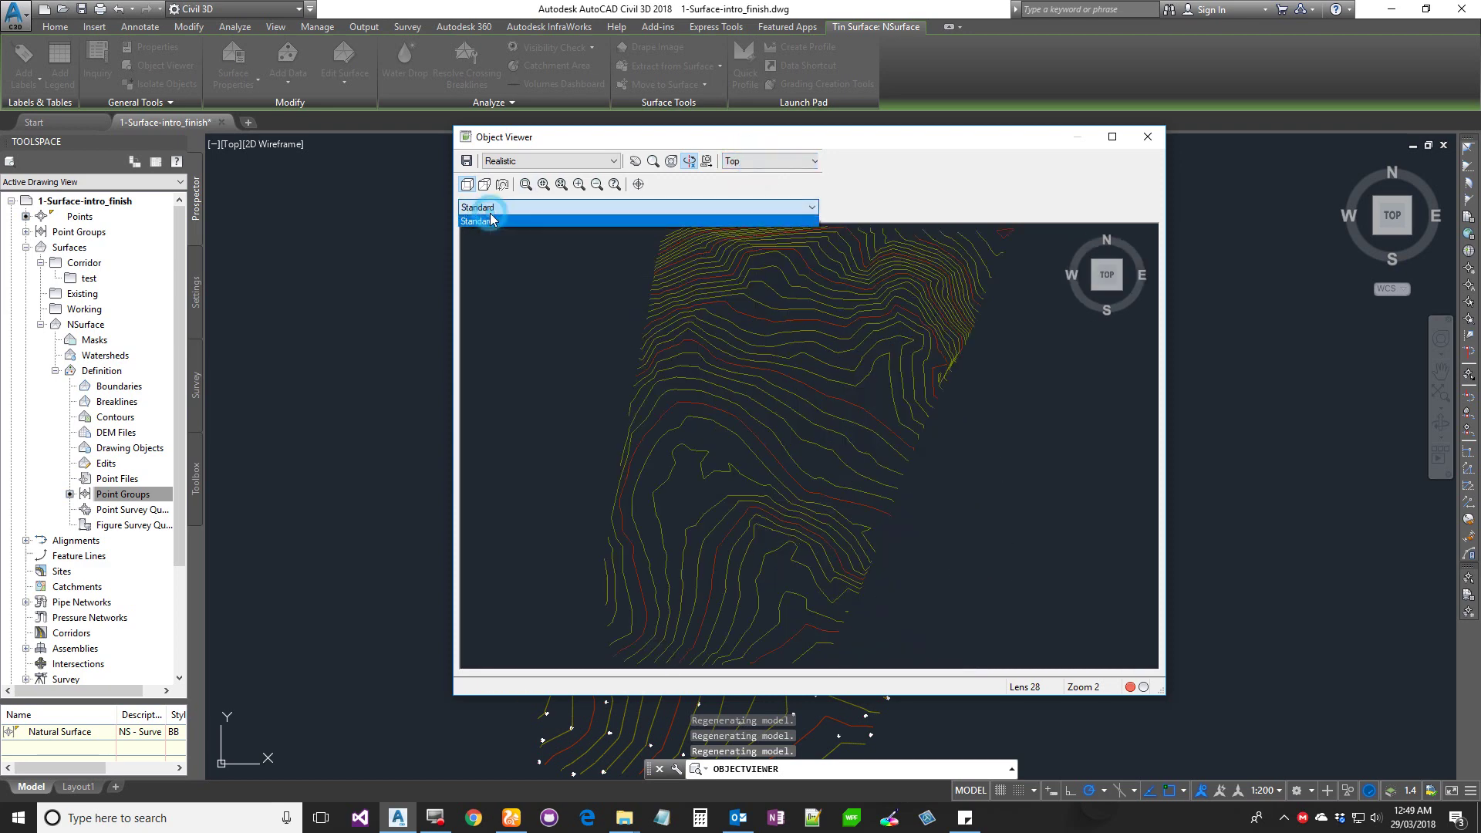
pyautogui.click(794, 206)
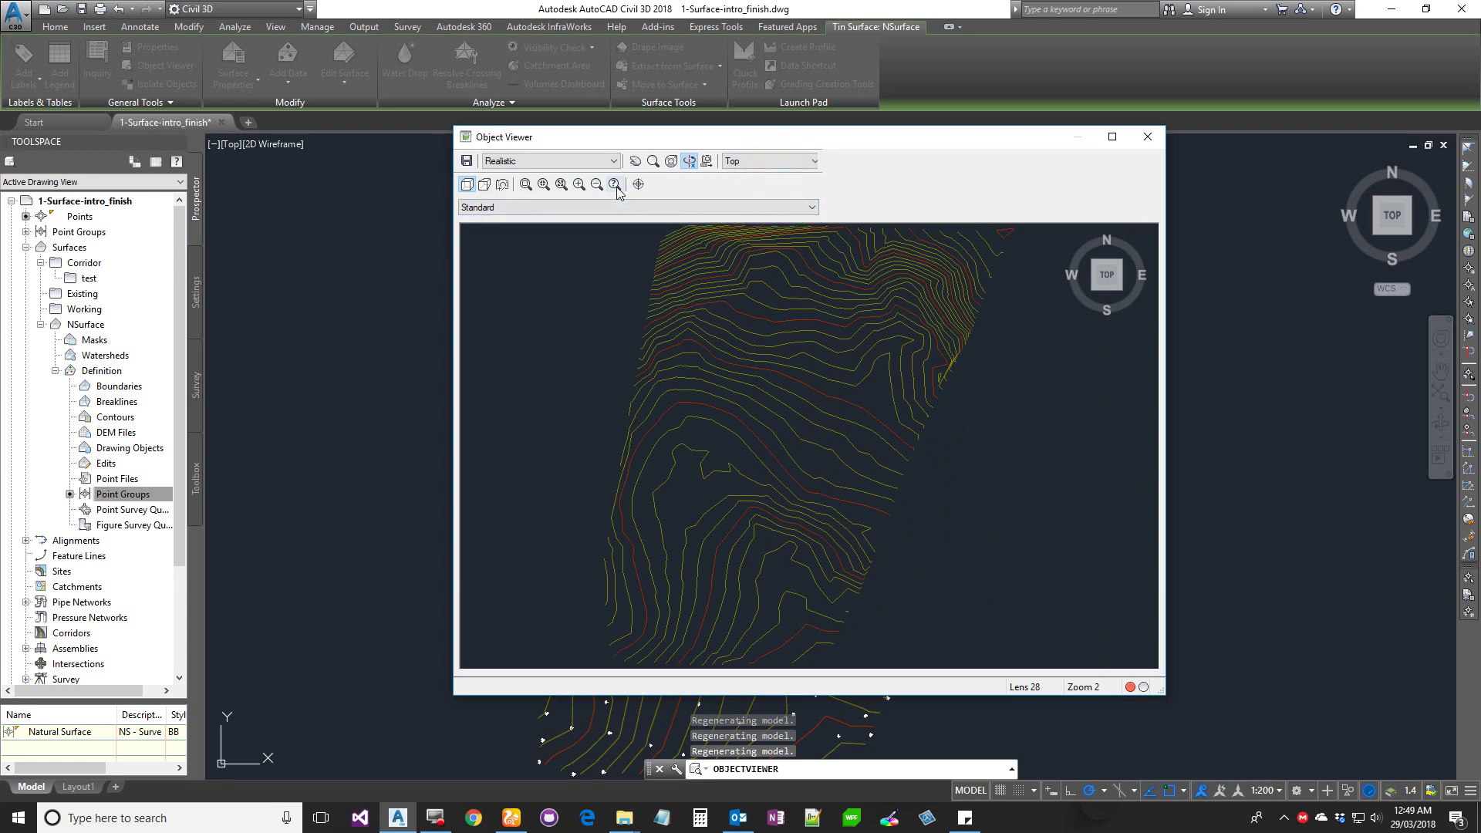